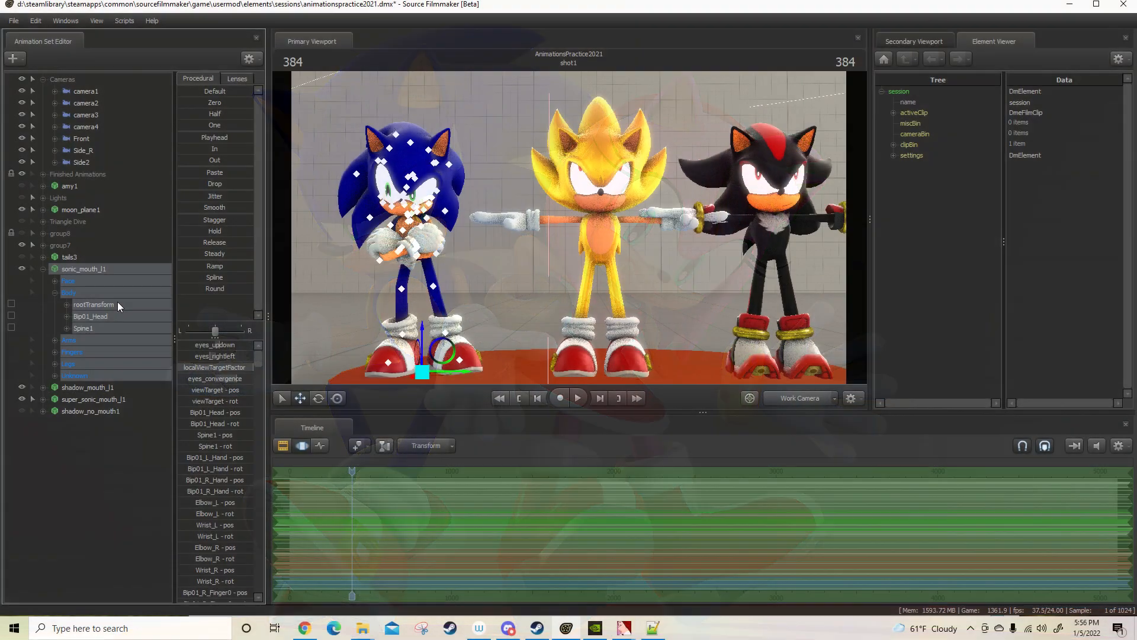
- Exclude rootTransform from the selected sonic_mouth_l1 controls and copy the samples of the remaining controls
left_click(117, 302, "ctrl")
left_click_drag(440, 254, 440, 255)
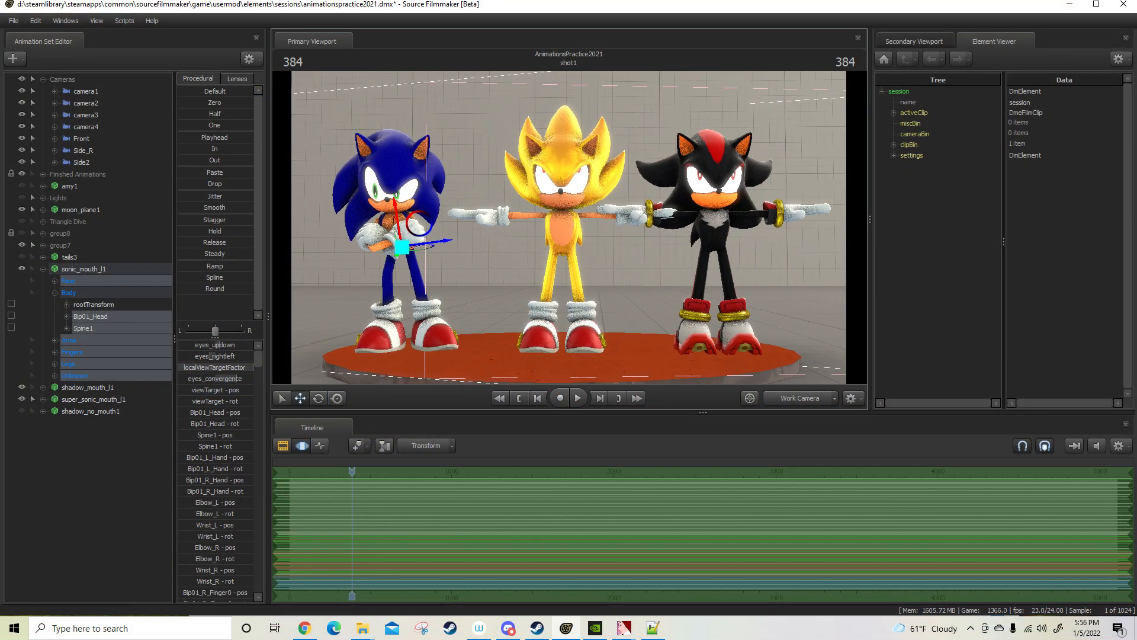
right_click(131, 334)
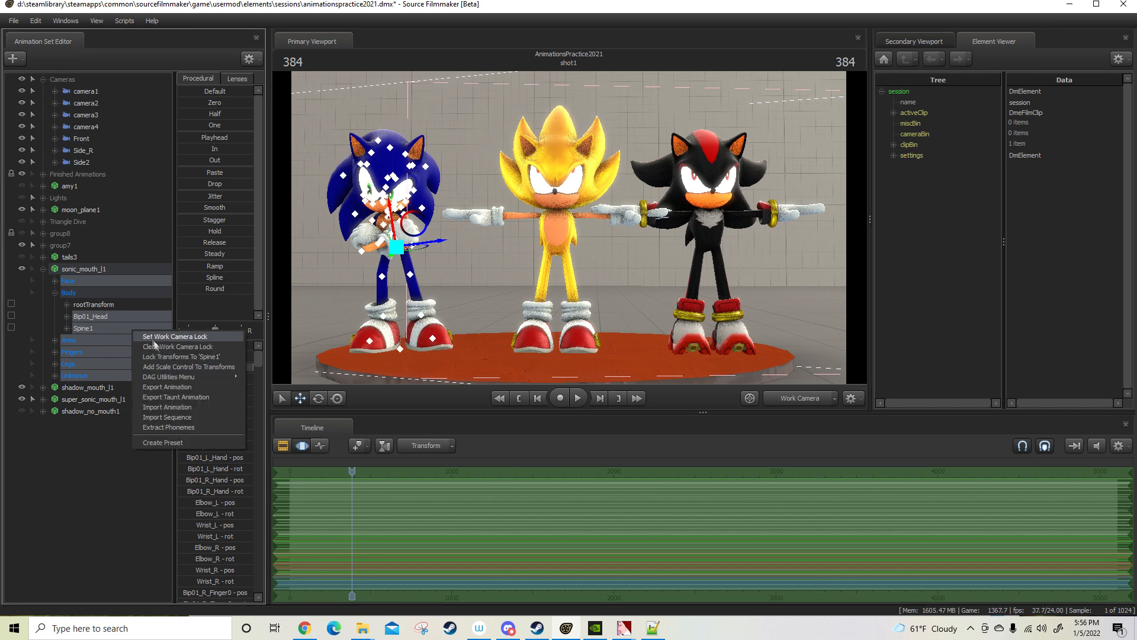
left_click(102, 319)
right_click(102, 319)
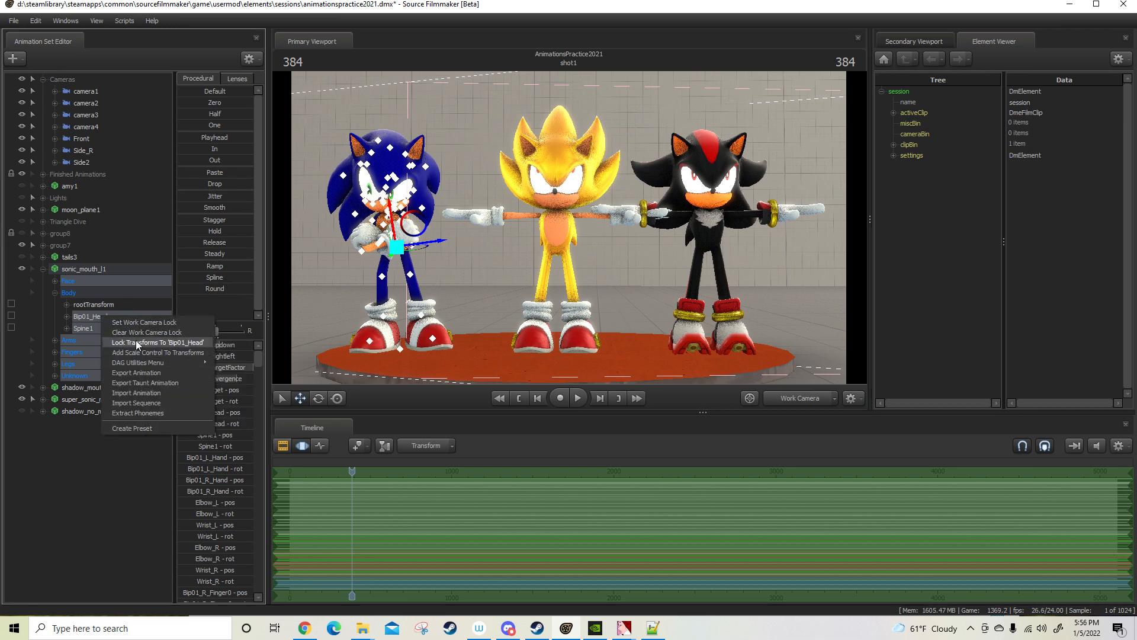
right_click(315, 489)
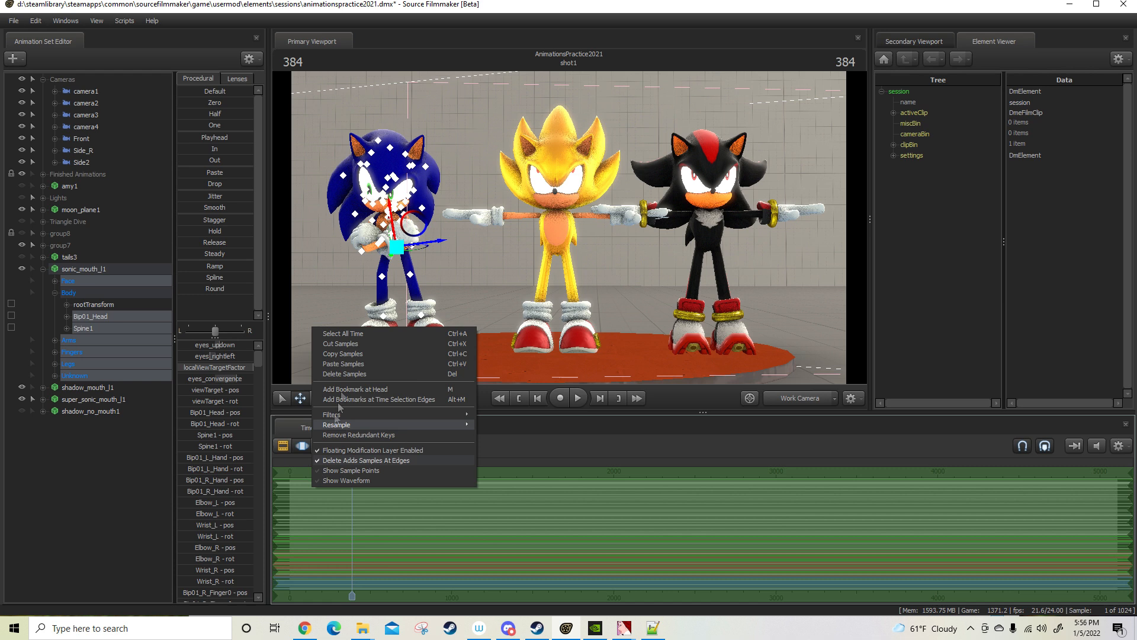
left_click(343, 353)
- Paste the copied pose onto super_sonic_mouth_l1 and save the session
left_click(128, 401)
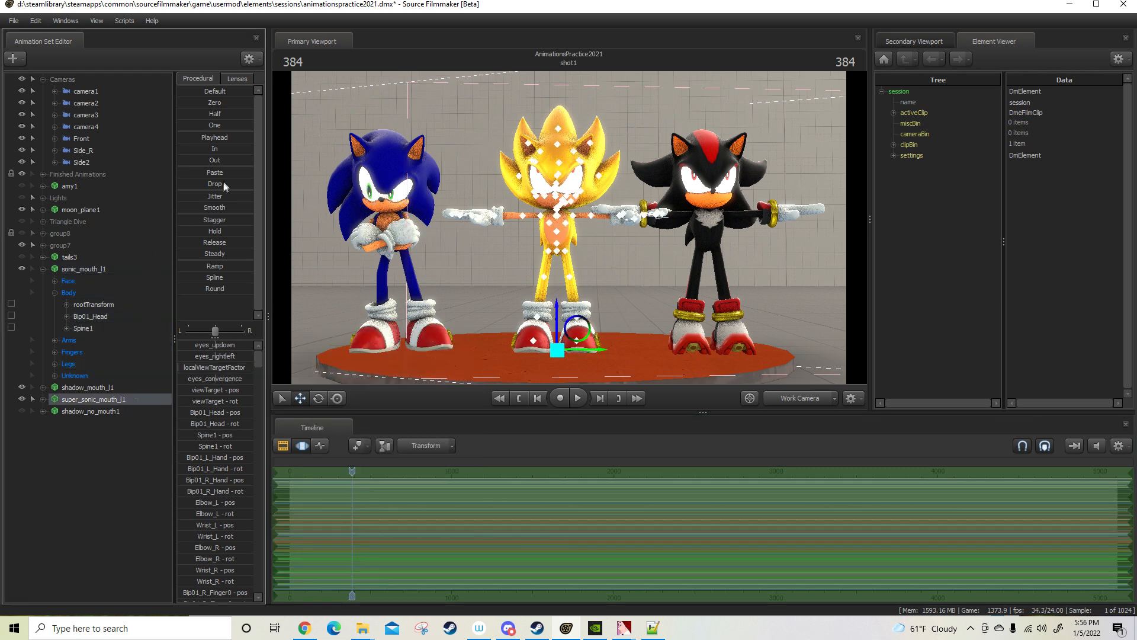
left_click_drag(207, 175, 280, 259)
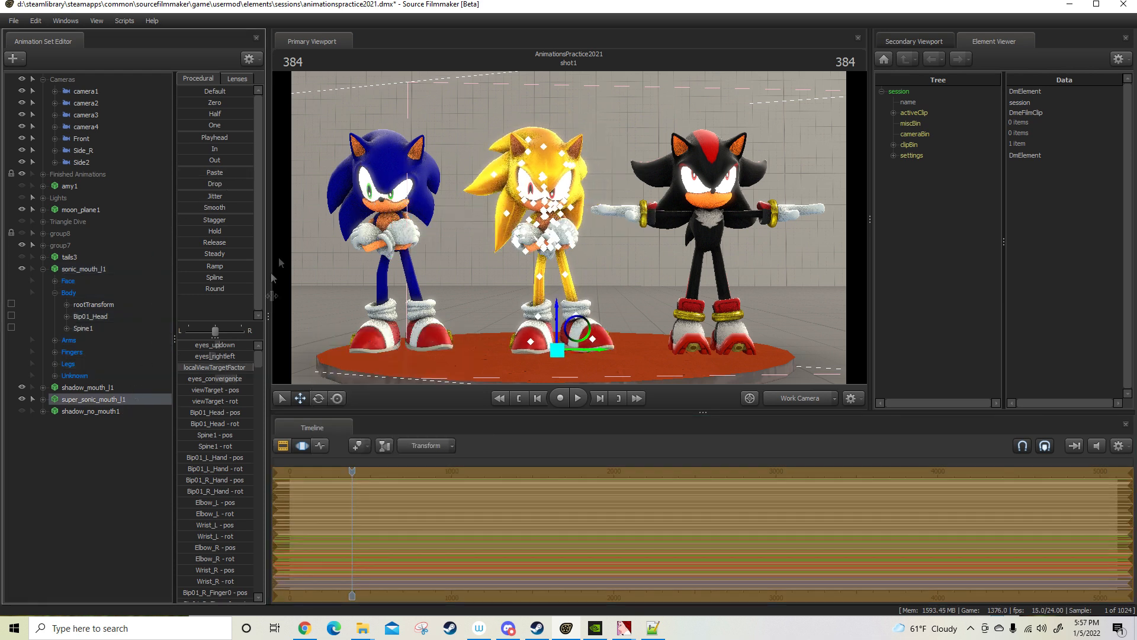
key("ctrl+s")
- Apply the same copied pose to shadow_mouth_l1
left_click(101, 389)
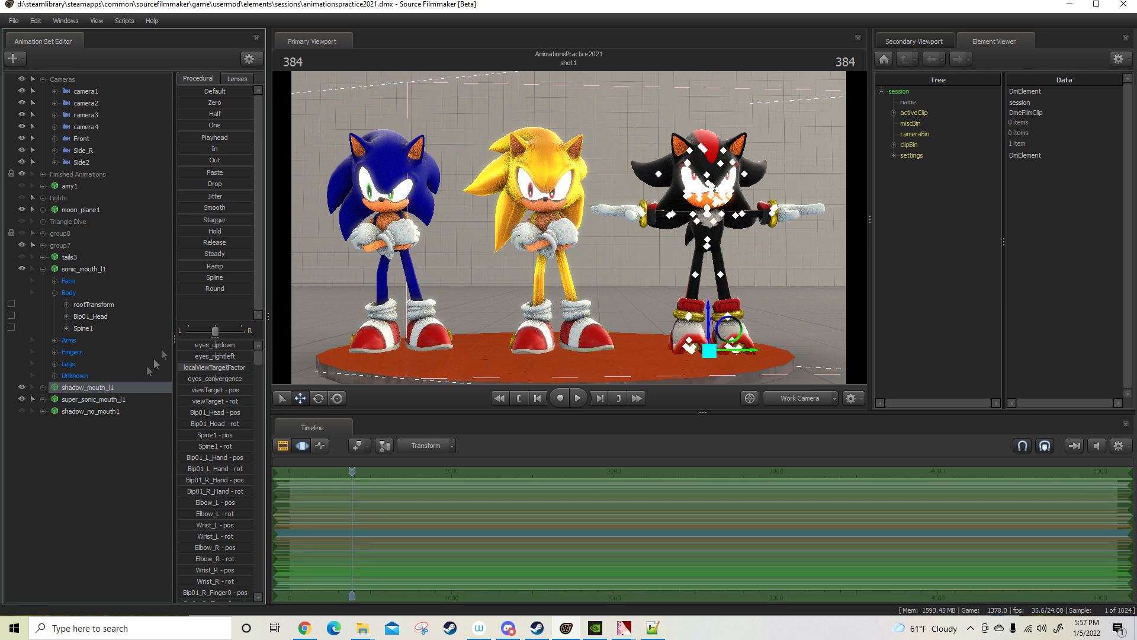
left_click_drag(211, 178, 314, 192)
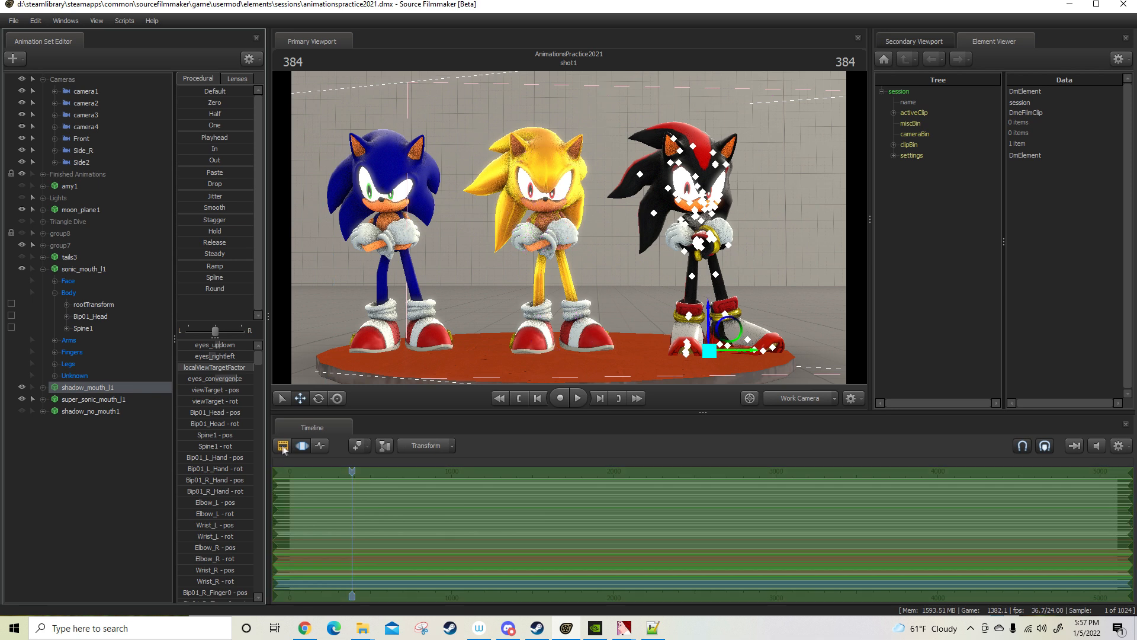
left_click(283, 445)
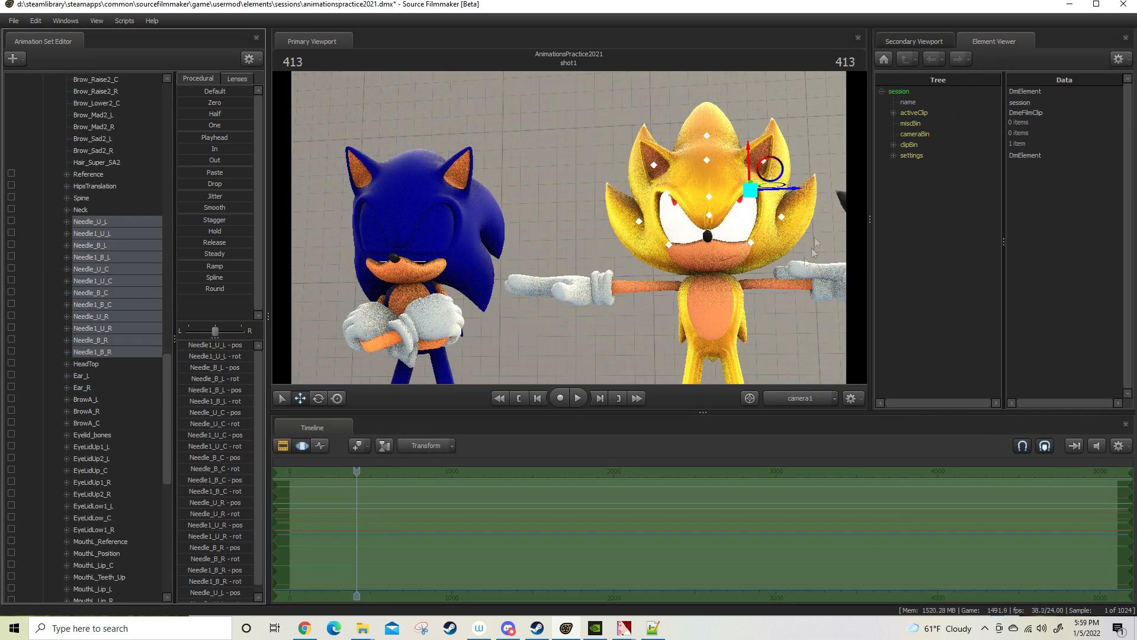
- Copy the samples of super_sonic_mouth_l1's selected quill bones, Needle_U_L through Needle1_B_R
right_click(115, 289)
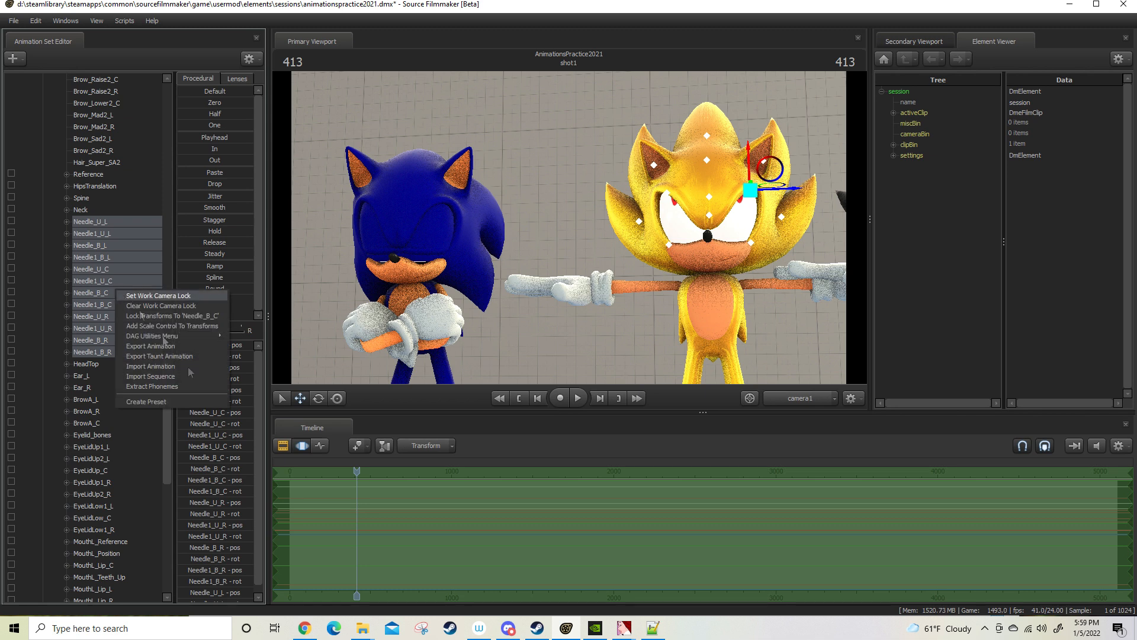
right_click(325, 522)
left_click(353, 386)
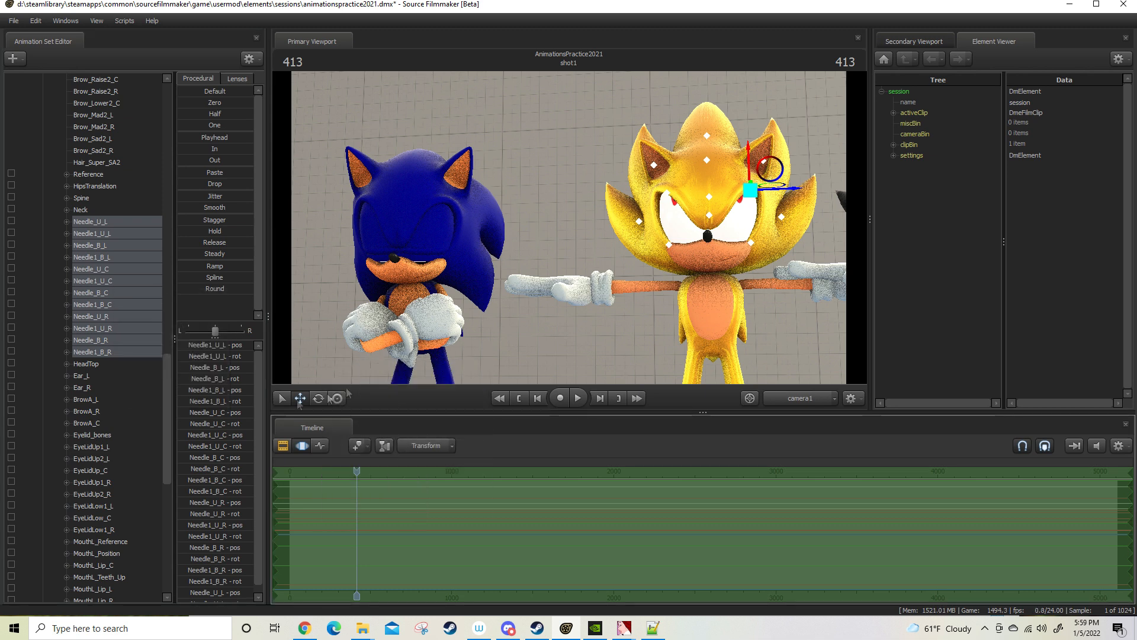
- Select the bones Needle_U_L through Needle1_B_R on sonic_mouth_l1 and paste the copied quill pose onto them
left_click_drag(168, 398, 139, 124)
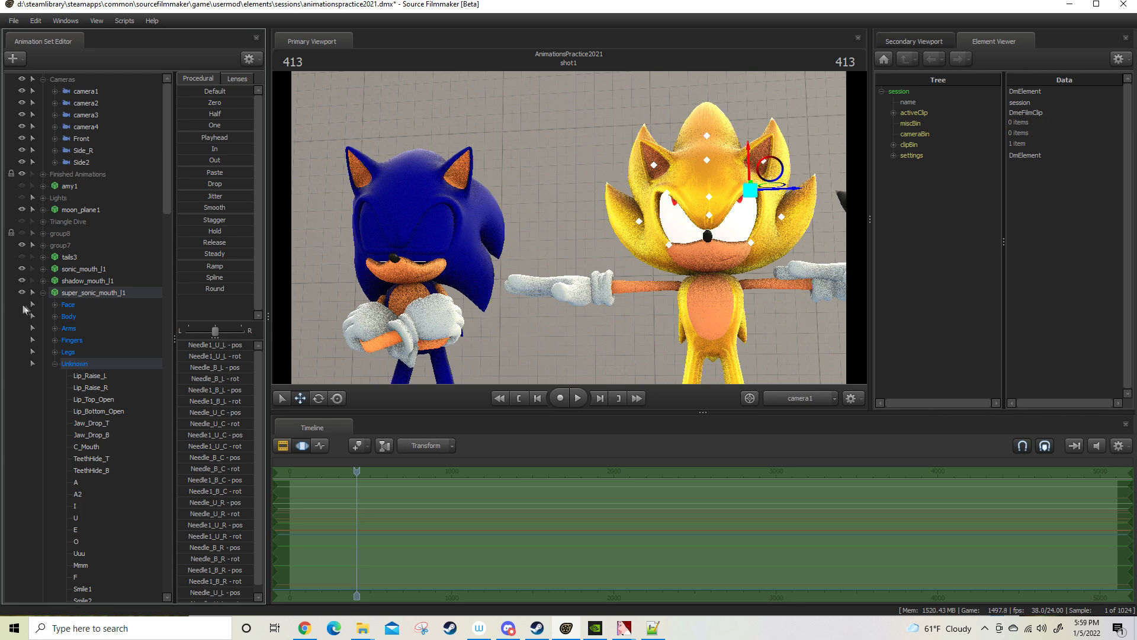
left_click(43, 293)
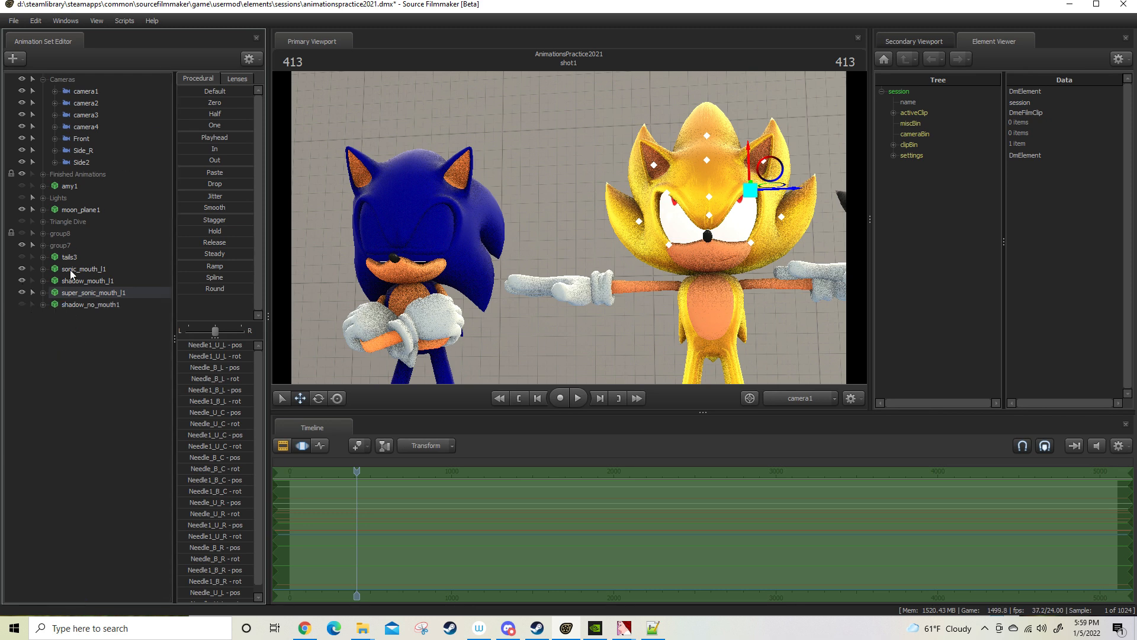
left_click(70, 268)
left_click(43, 269)
scroll(44, 269, "down", 5)
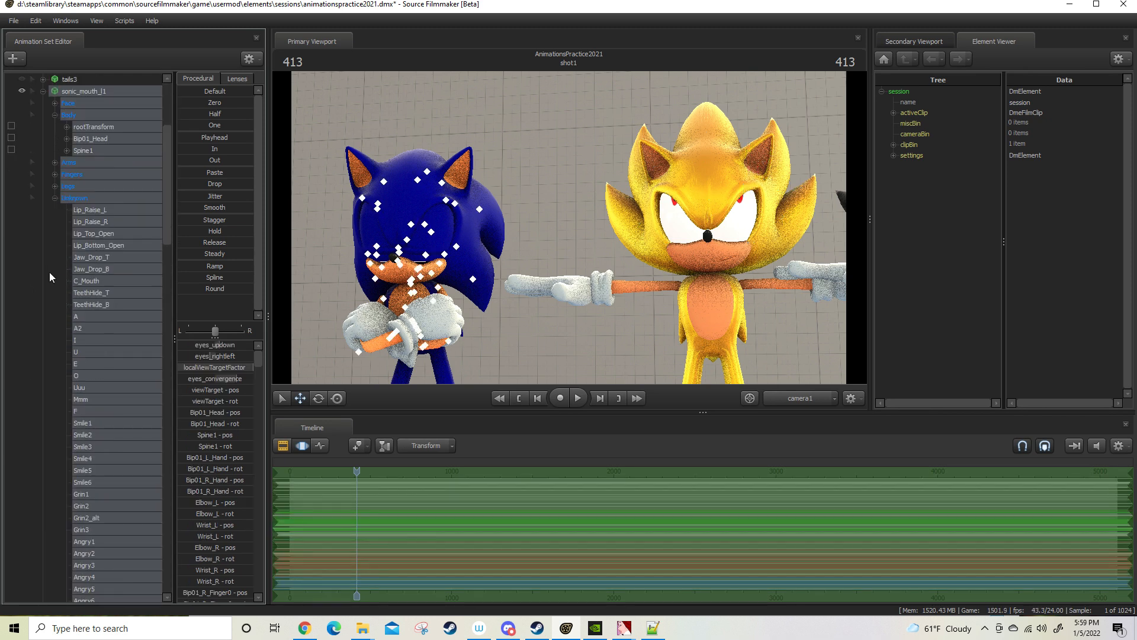
scroll(55, 272, "down", 15)
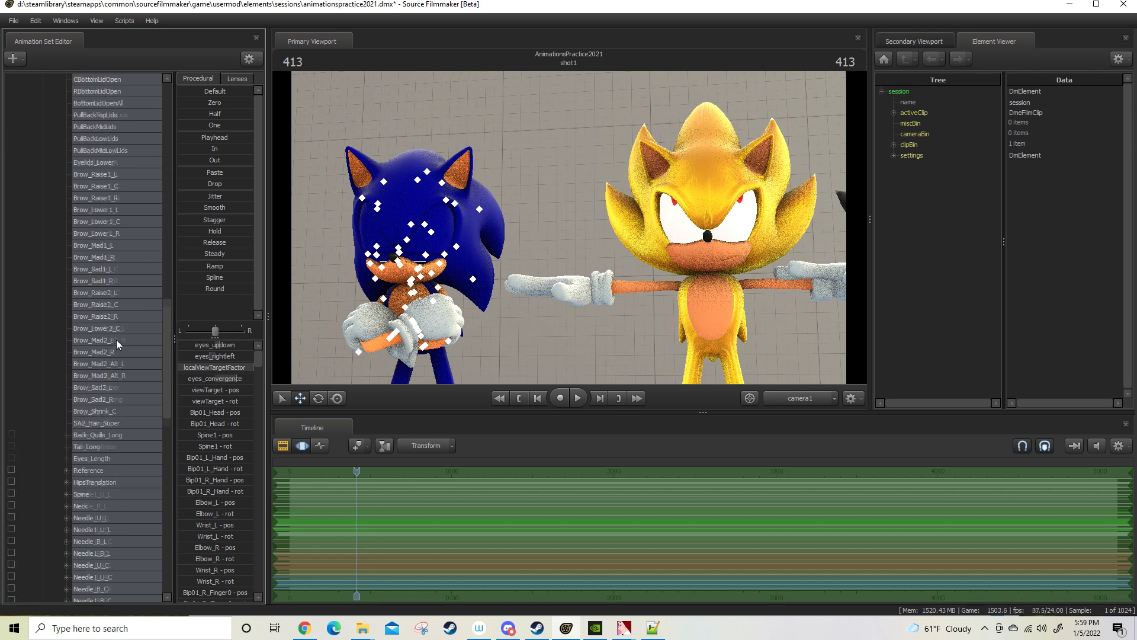
left_click(124, 373)
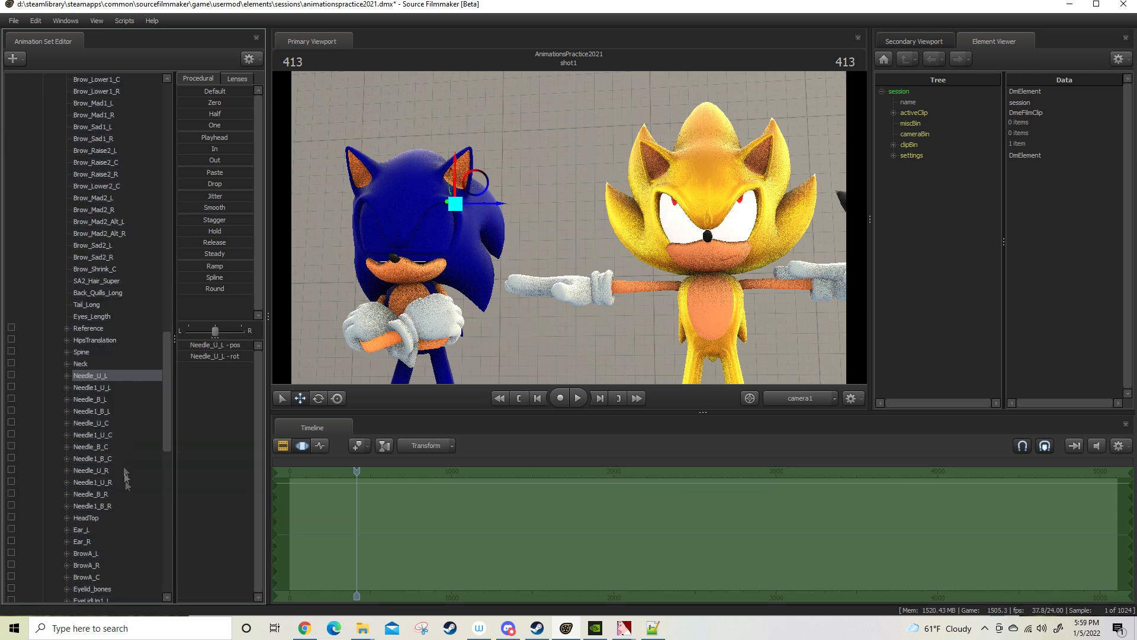
left_click(130, 506, "shift")
left_click(215, 172)
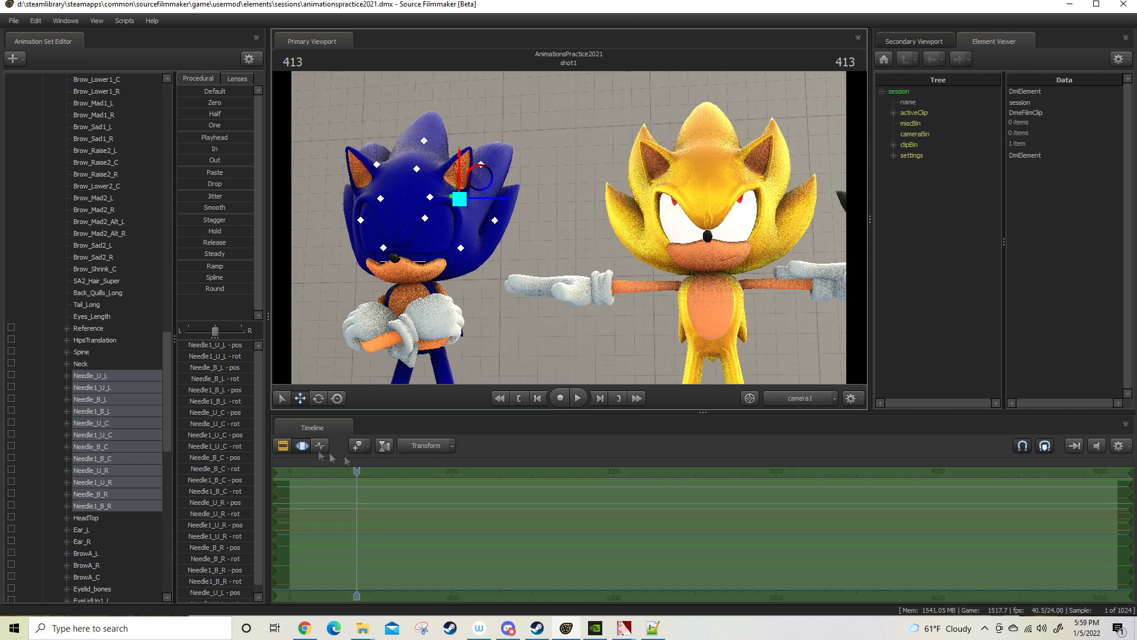
left_click(283, 446)
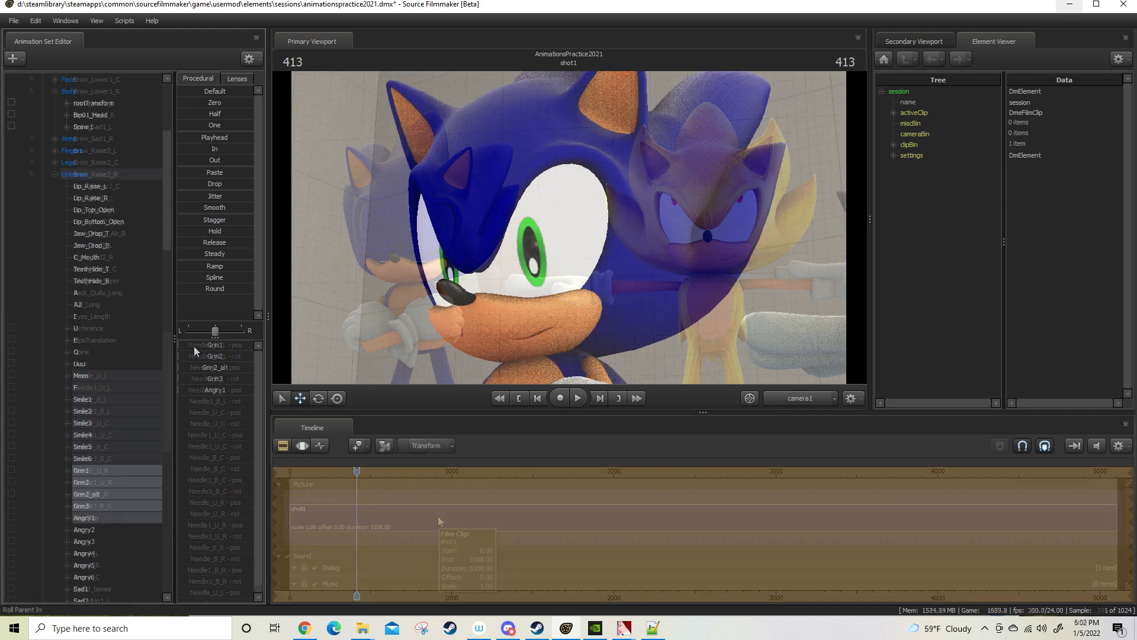
- Select sonic_mouth_l1's Grin1 to Grin3 controls and raise the Grin2_alt slider to form an open grin, adding Lip_Raise_R to the selection
left_click(116, 187, "ctrl")
left_click(109, 198, "ctrl")
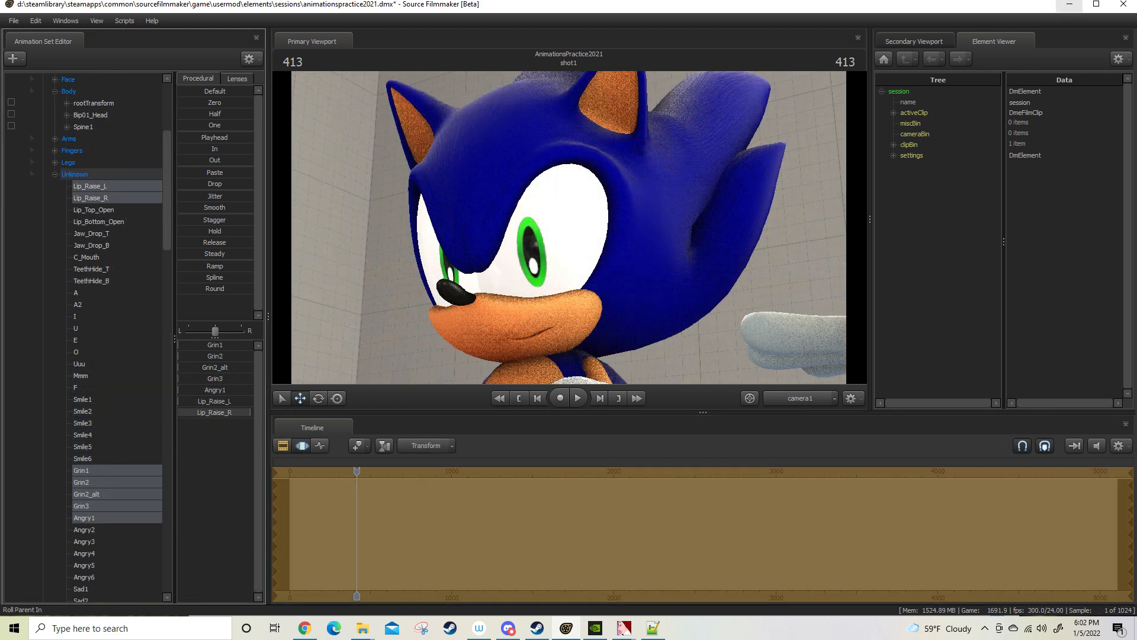
left_click(122, 201)
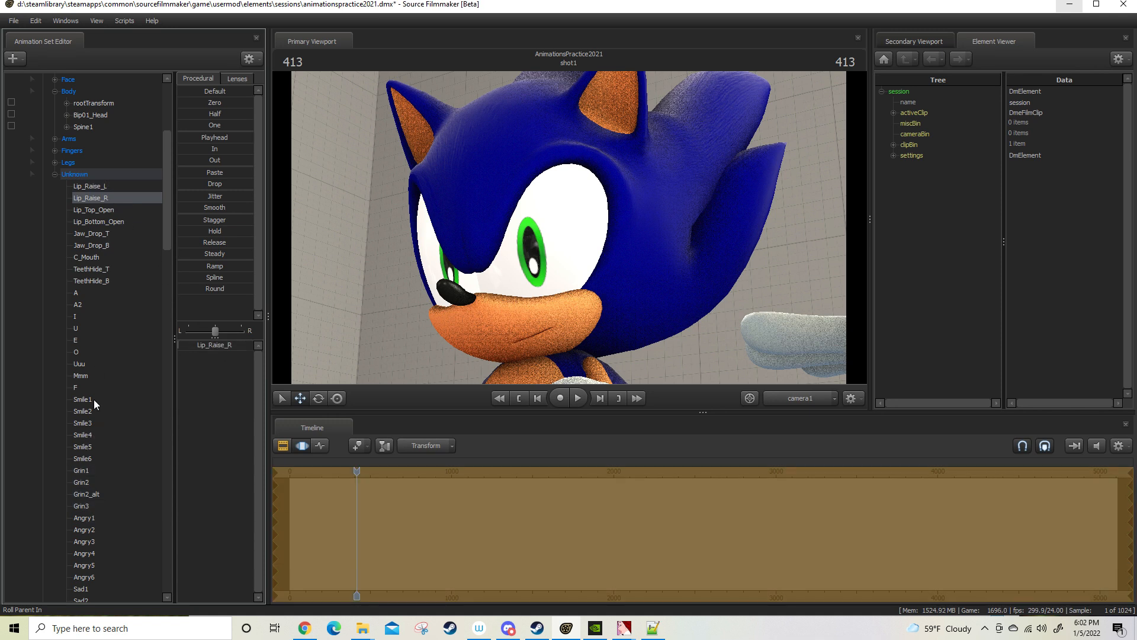
left_click(93, 399)
left_click_drag(89, 471, 110, 498)
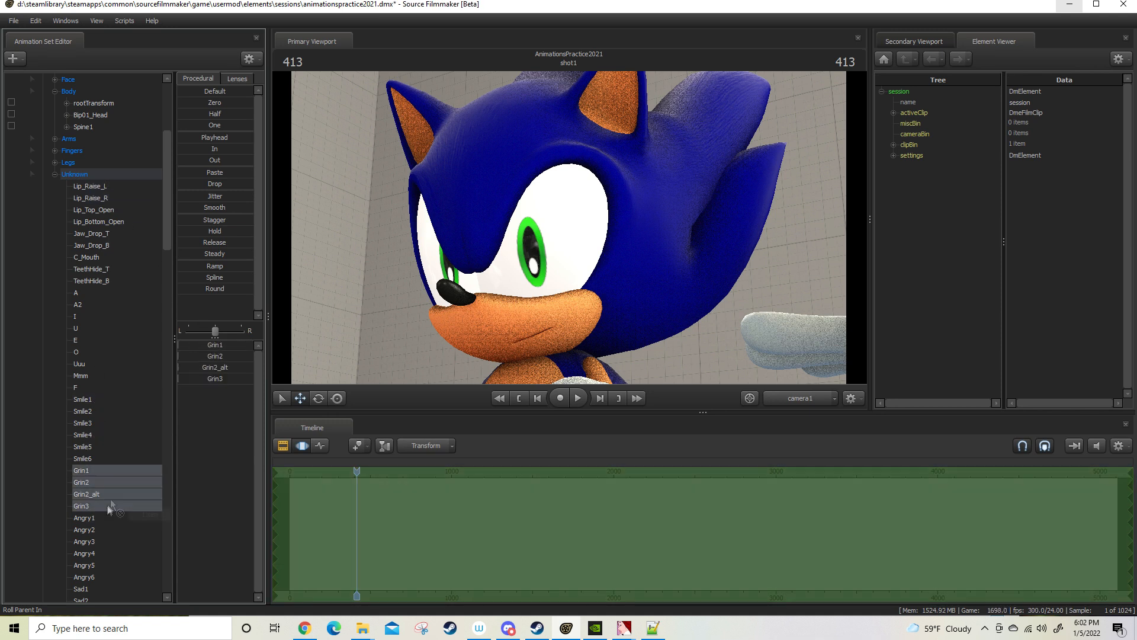
left_click_drag(209, 347, 82, 341)
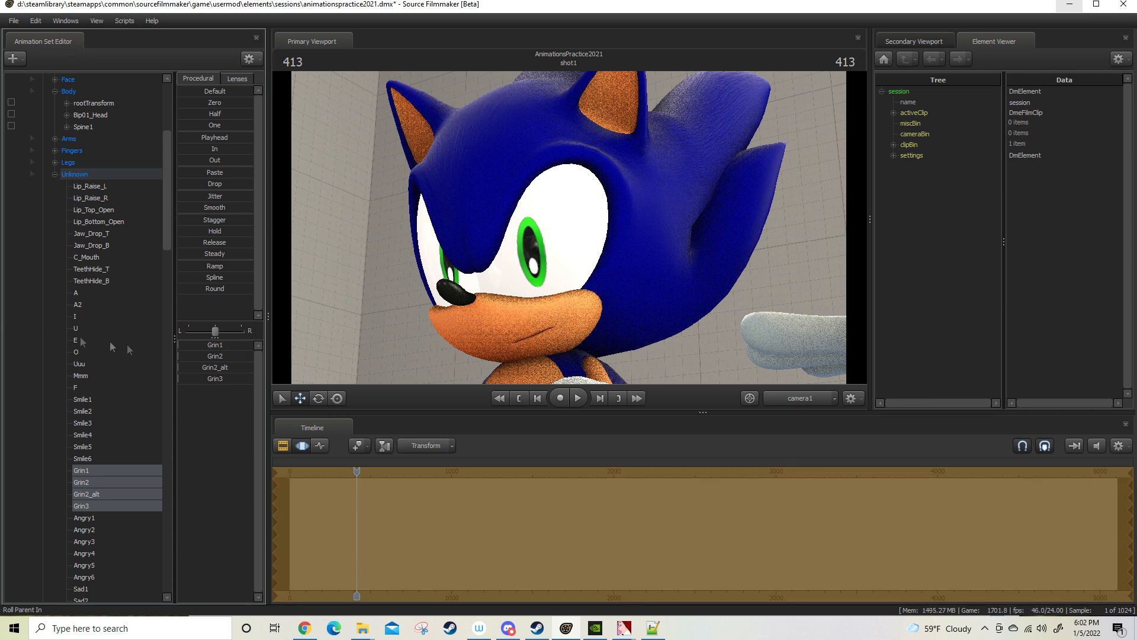
left_click_drag(201, 367, 477, 346)
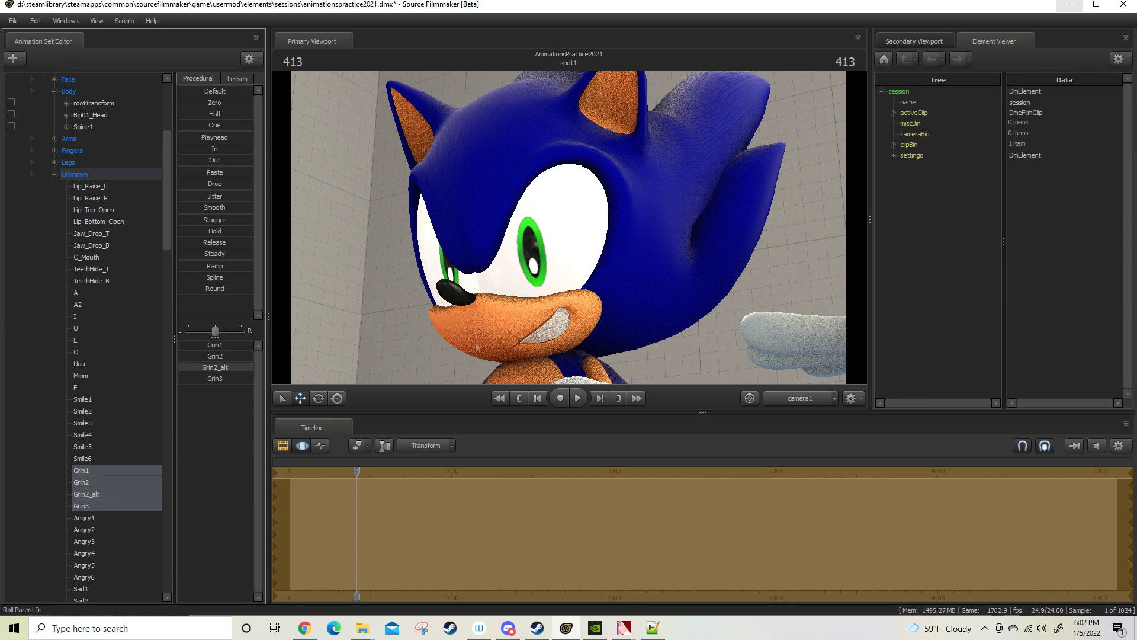
left_click(116, 198, "ctrl")
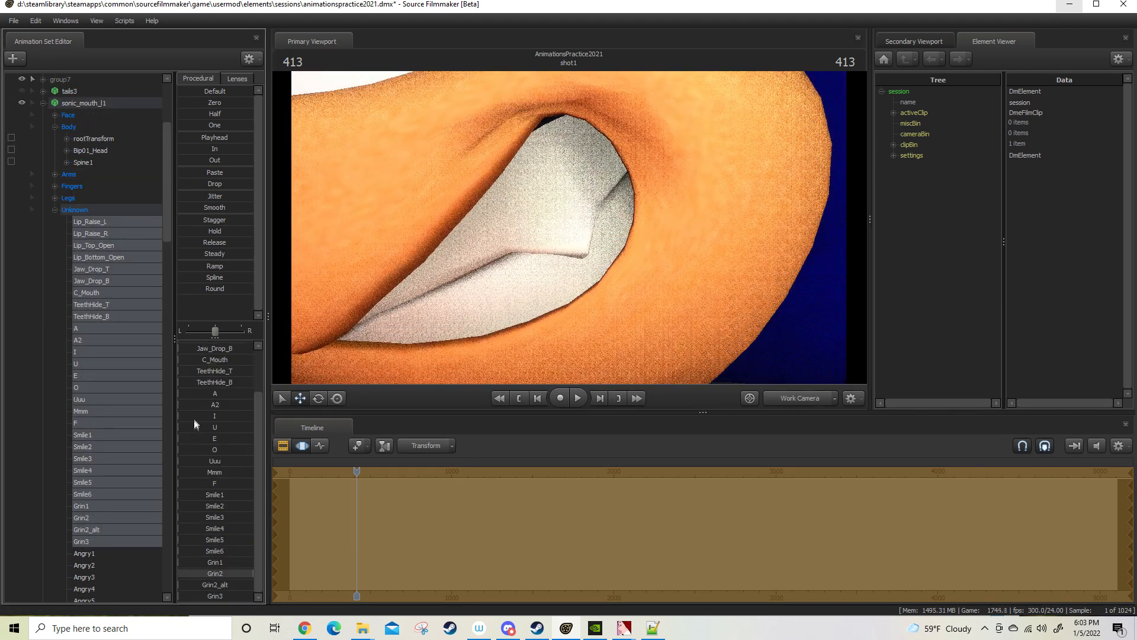
- Lower sonic_mouth_l1's Teeth_Fangs slider to its minimum and change the viewport from the work camera to camera1
scroll(106, 518, "down", 5)
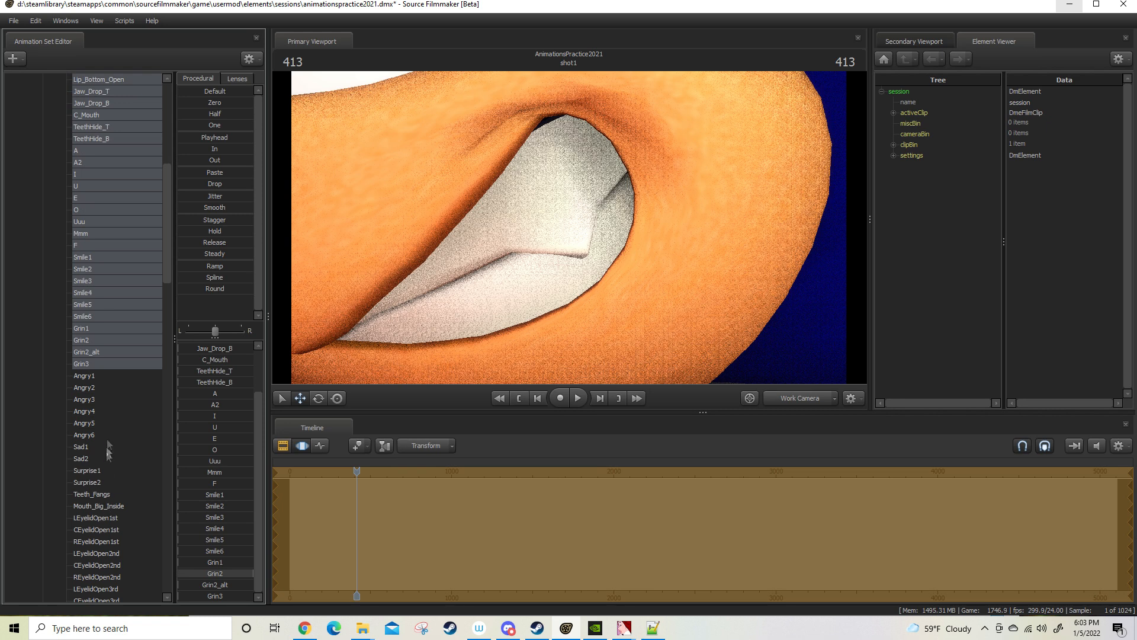
left_click(119, 494)
left_click(229, 349)
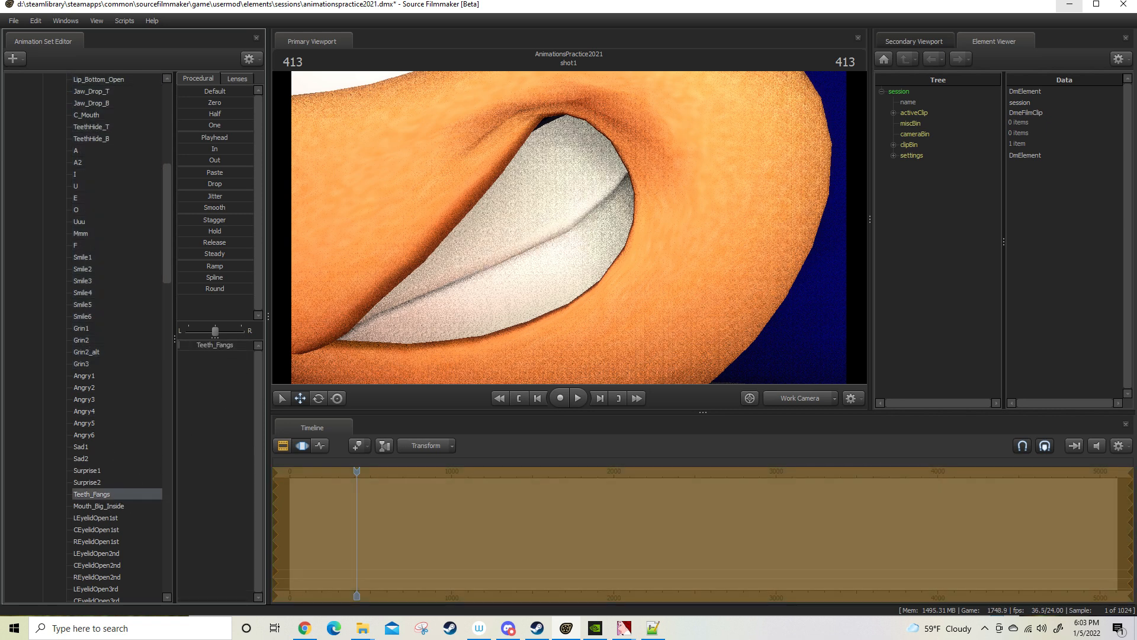
right_click_drag(607, 241, 684, 353, "alt")
left_click(790, 400)
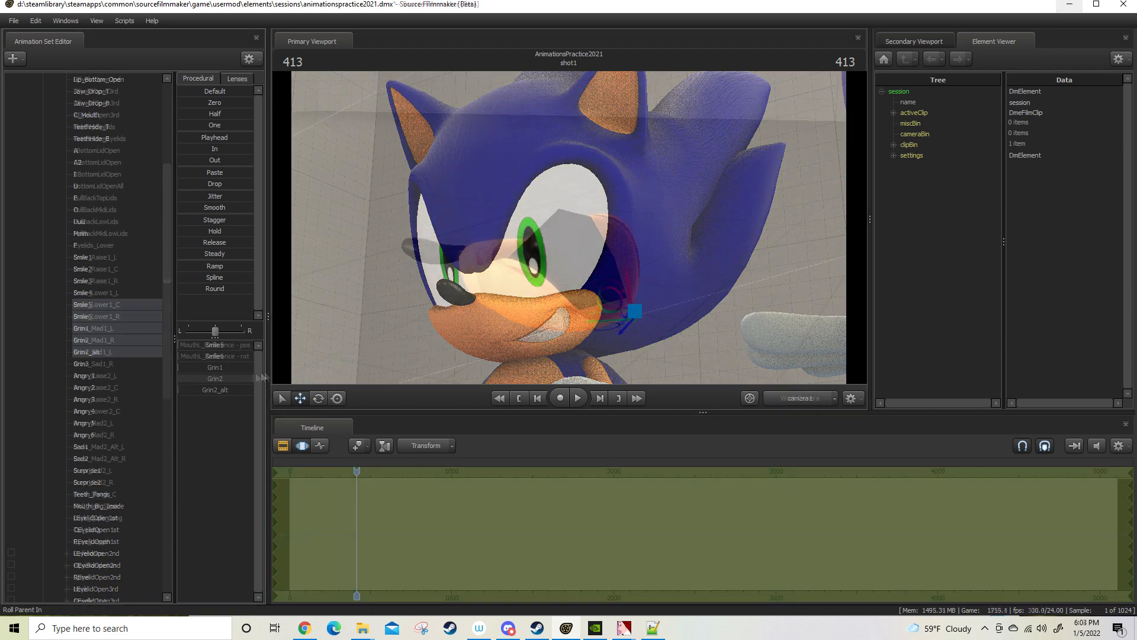
- Raise sonic_mouth_l1's Mouth_Big_Inside slider to its maximum
scroll(120, 363, "up", 4)
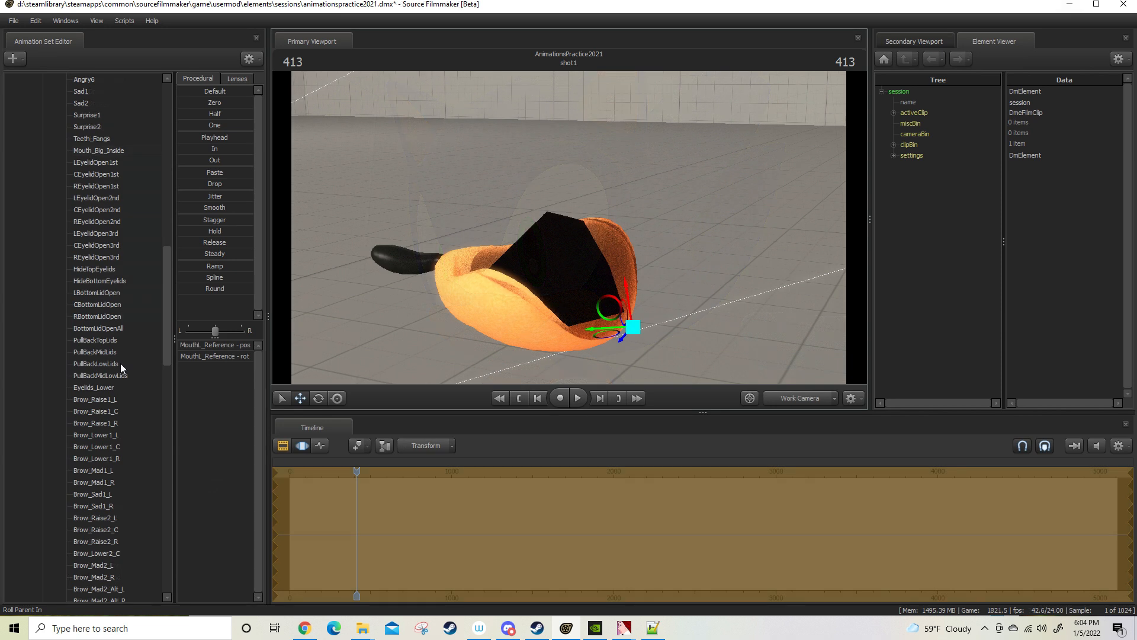
scroll(120, 364, "up", 5)
left_click(125, 329)
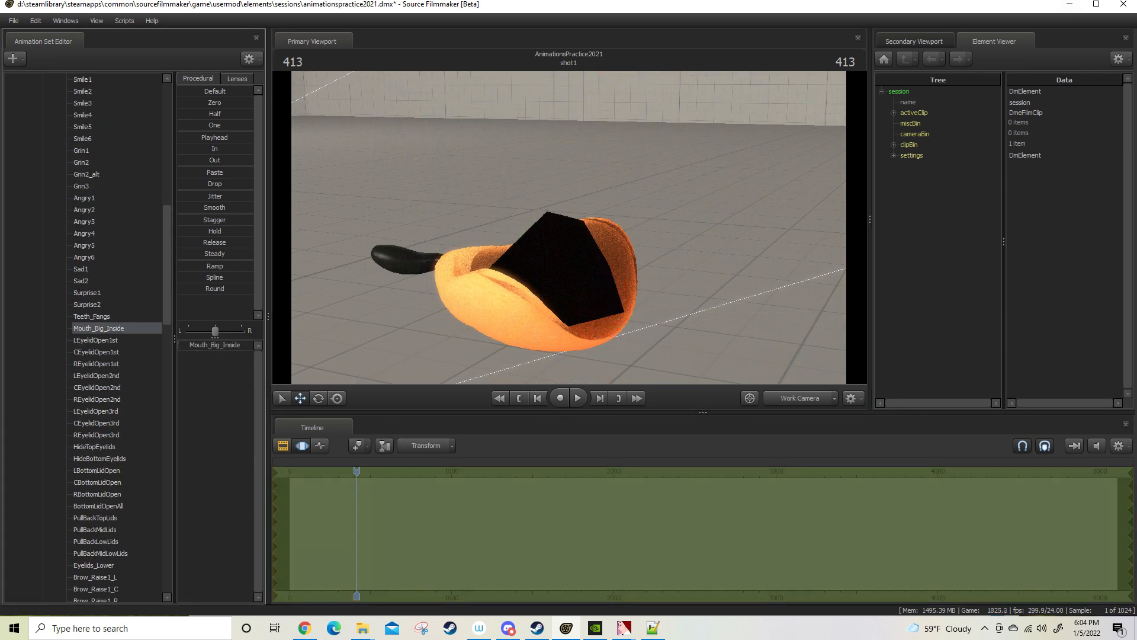
left_click_drag(180, 345, 254, 345)
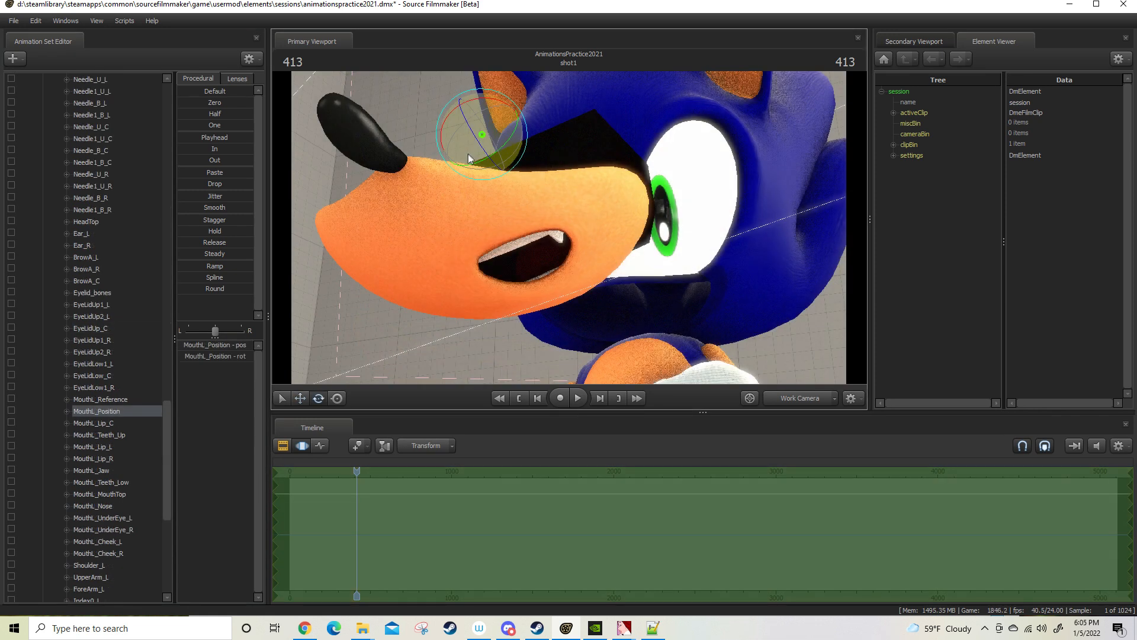
- Rotate Sonic's MouthL_Position bone to shift the mouth opening forward along the muzzle
mouse_move(469, 155)
left_mouse_down()
mouse_move(456, 146)
mouse_move(483, 152)
mouse_move(467, 163)
left_mouse_up()
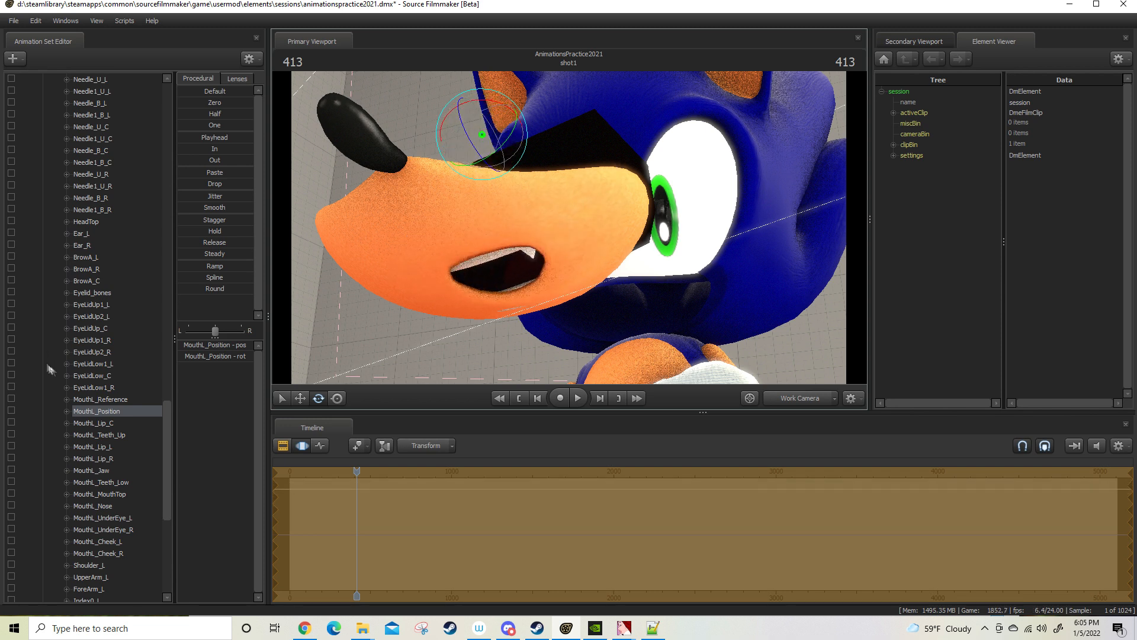
scroll(83, 384, "up", 20)
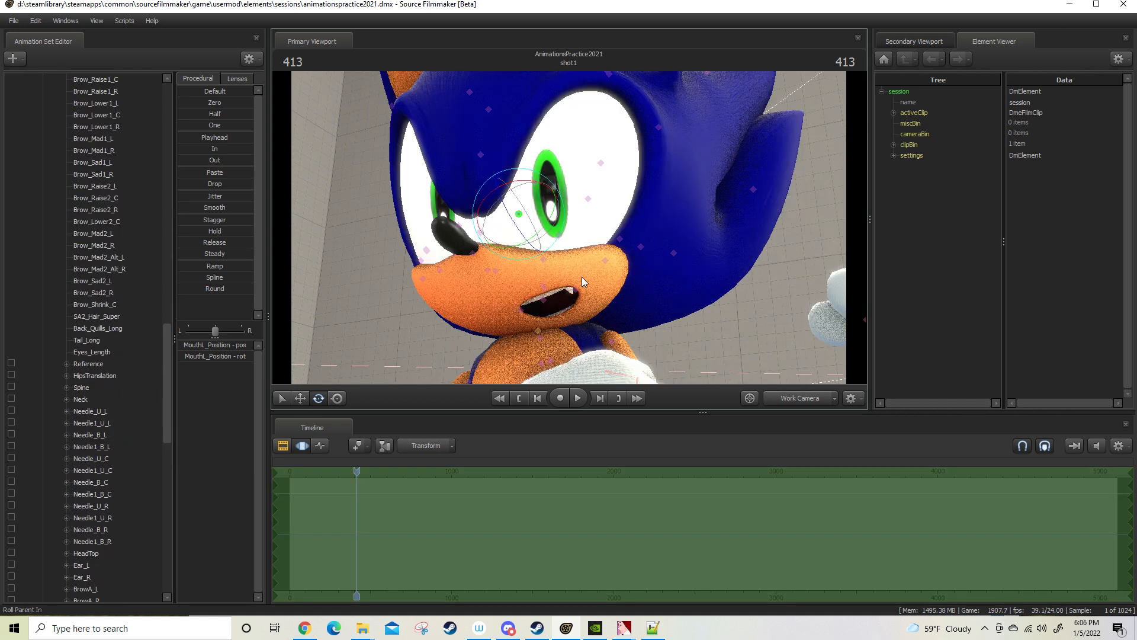
- Adjust the MouthL_UnderEye_L and MouthL_UnderEye_R bones together to reshape Sonic's muzzle beneath the eyes
left_click(548, 259)
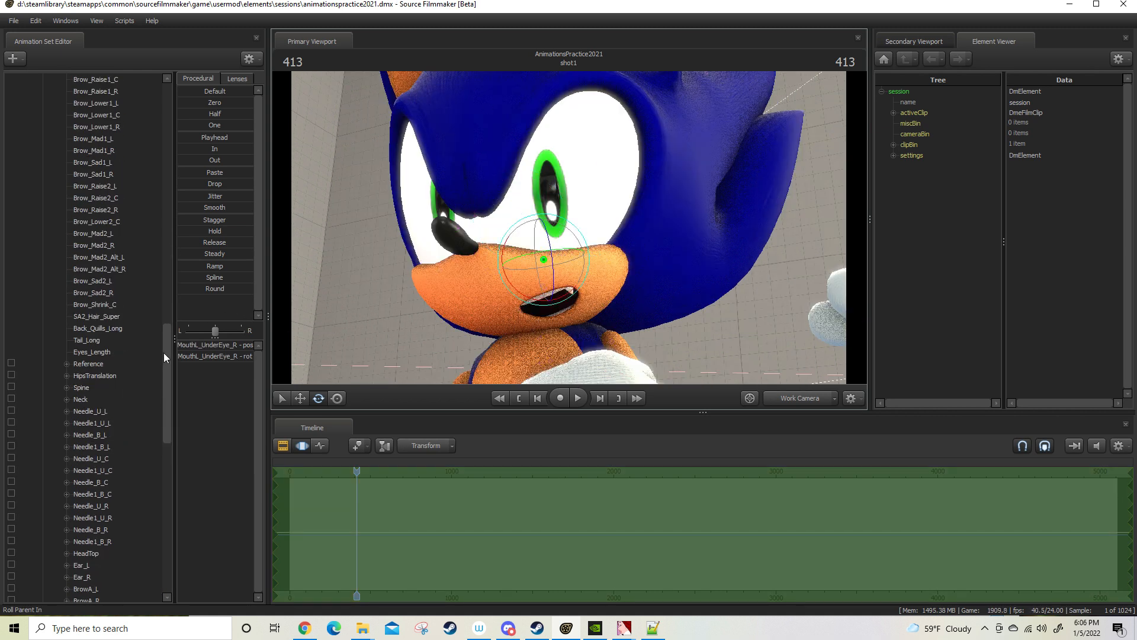
left_click_drag(164, 357, 176, 531)
left_click(117, 209, "ctrl")
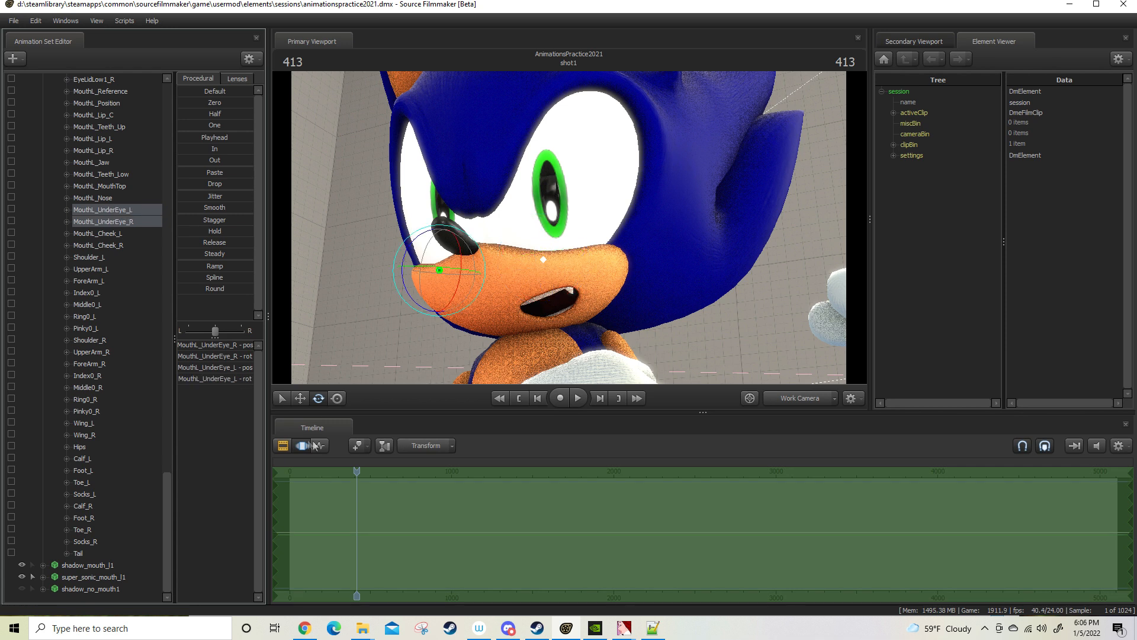
mouse_move(441, 228)
left_mouse_down()
mouse_move(460, 240)
mouse_move(468, 210)
mouse_move(450, 213)
left_mouse_up()
key("w")
key("s")
scroll(141, 265, "up", 20)
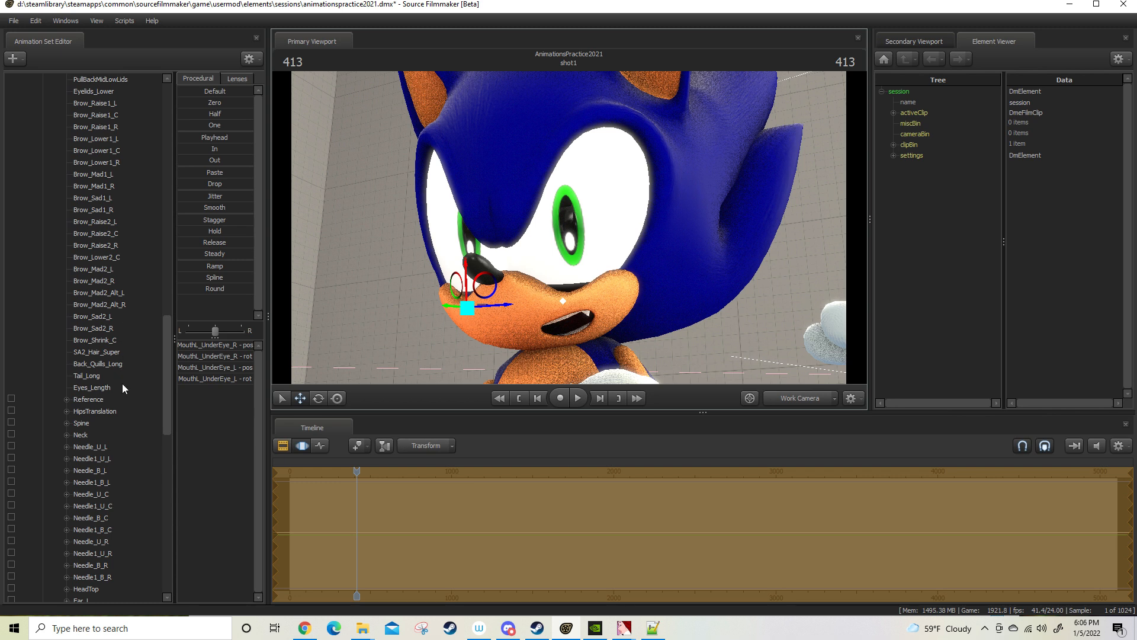
- Lower Sonic's Eyes_Length slider to its minimum and save the session
left_click(122, 385)
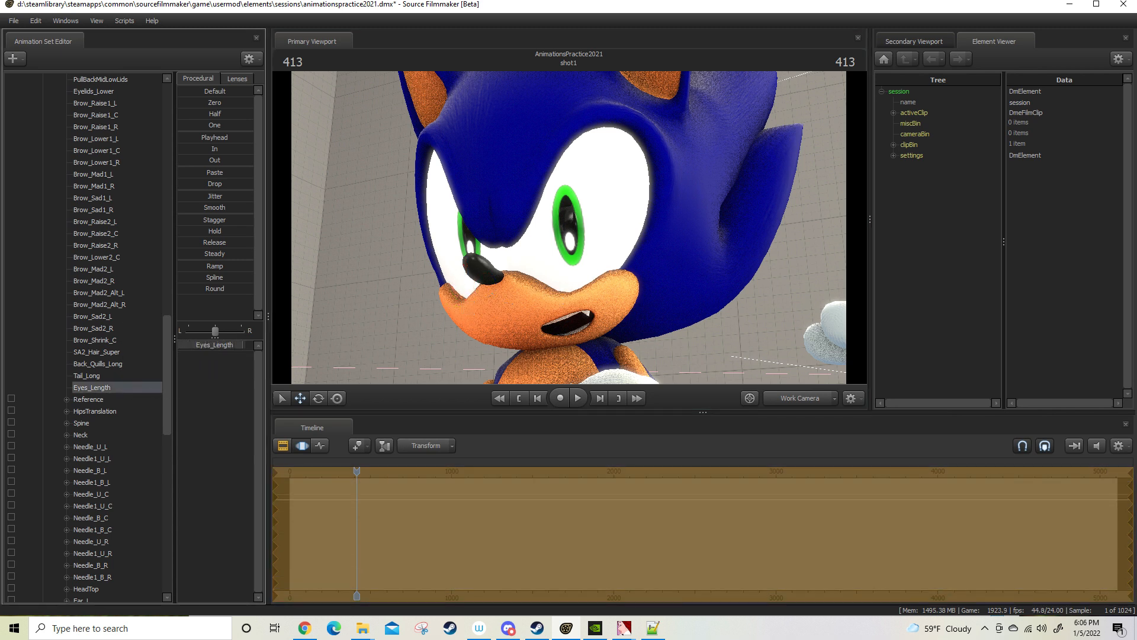
left_click_drag(232, 347, 180, 347)
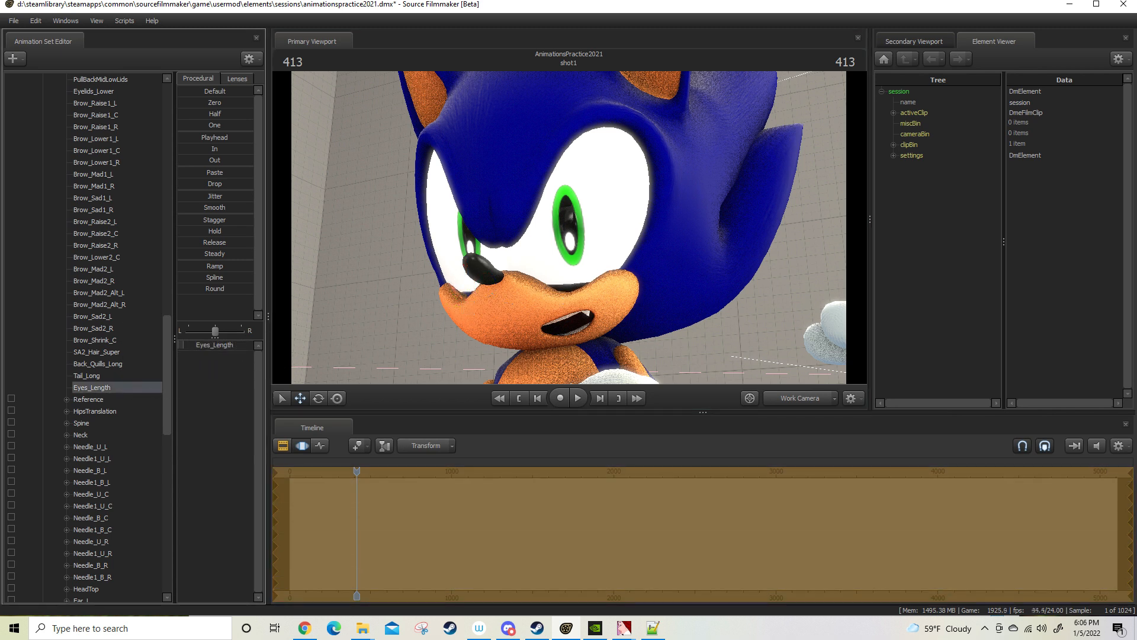
key("ctrl+s")
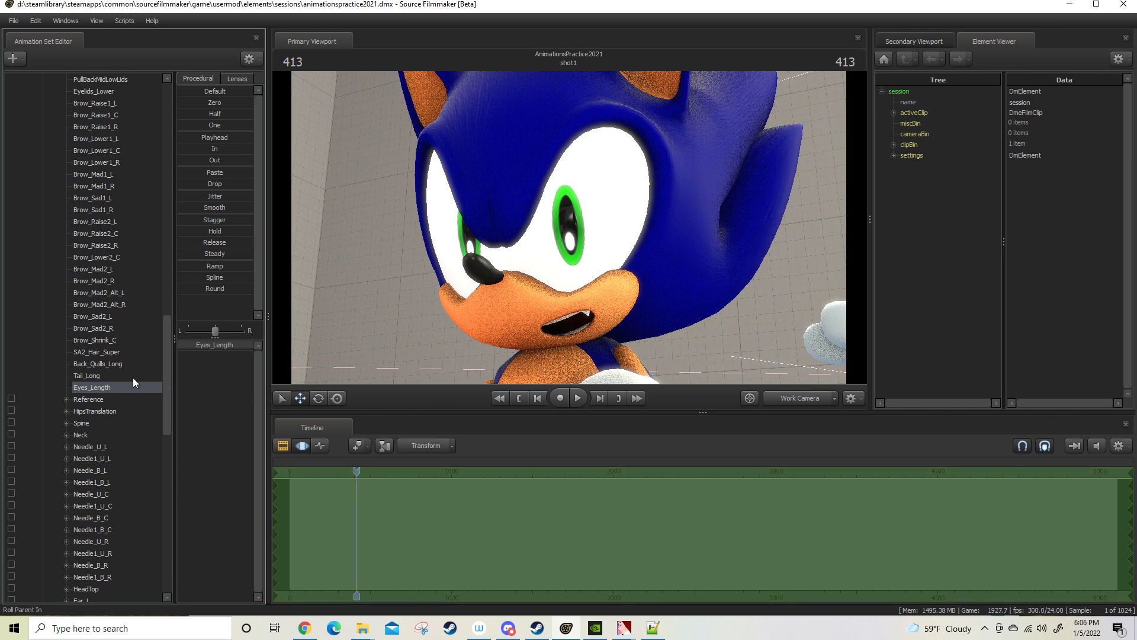
- Select Sonic's quill bones from Needle_U_L to Needle1_B_R together and reshape the quills so they hang down behind the head
left_click(128, 353)
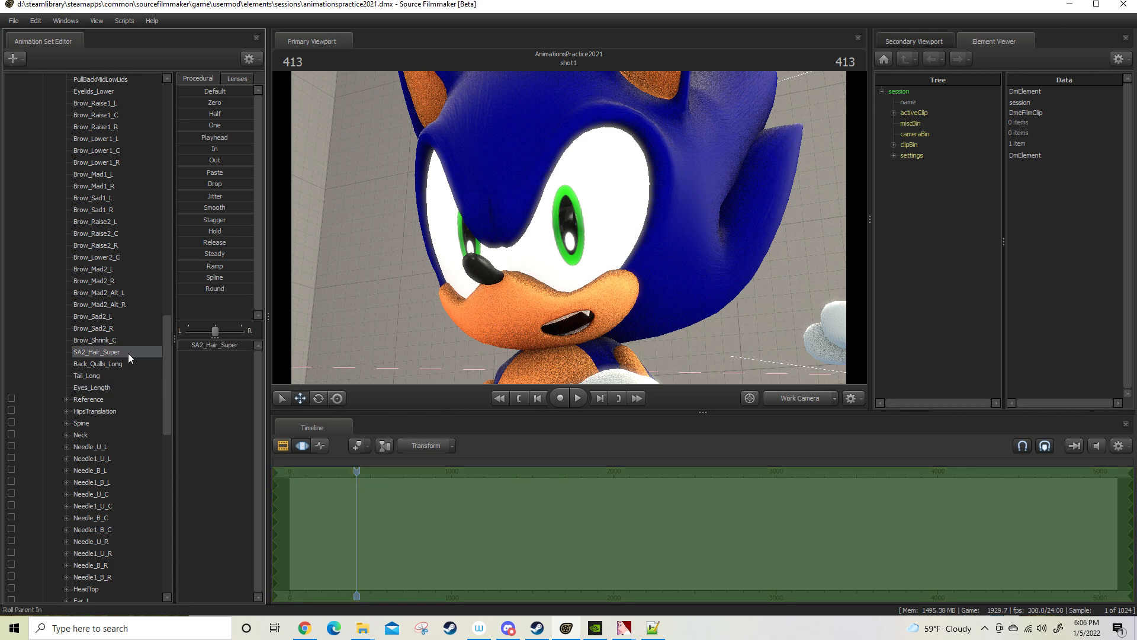
left_click_drag(166, 356, 158, 445)
left_click(118, 294)
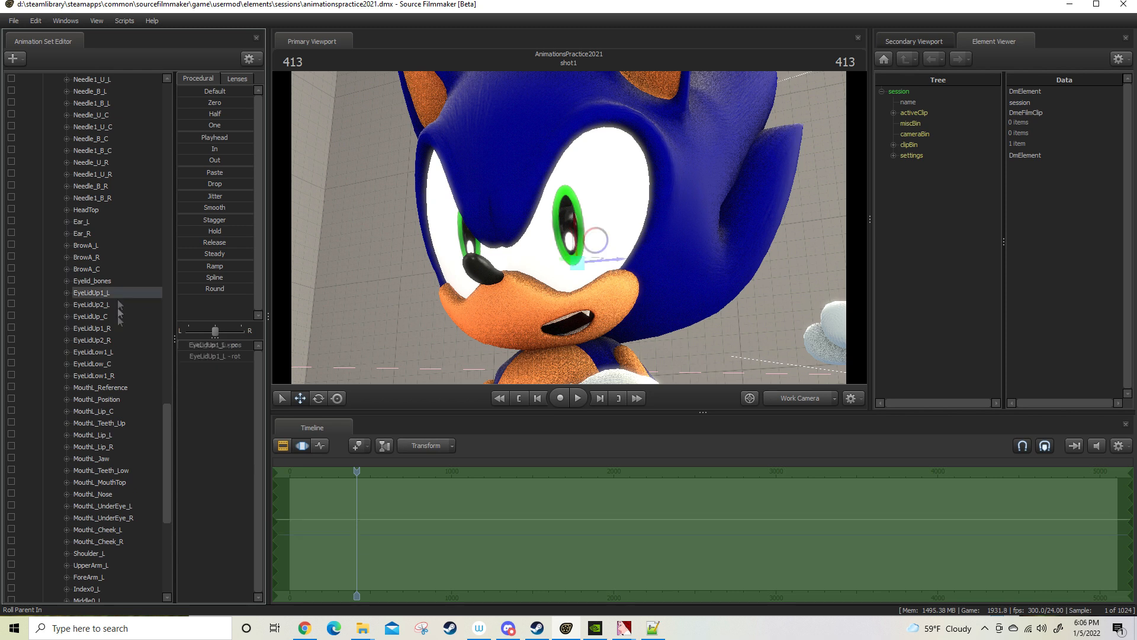
scroll(95, 369, "down", 3)
scroll(95, 370, "up", 4)
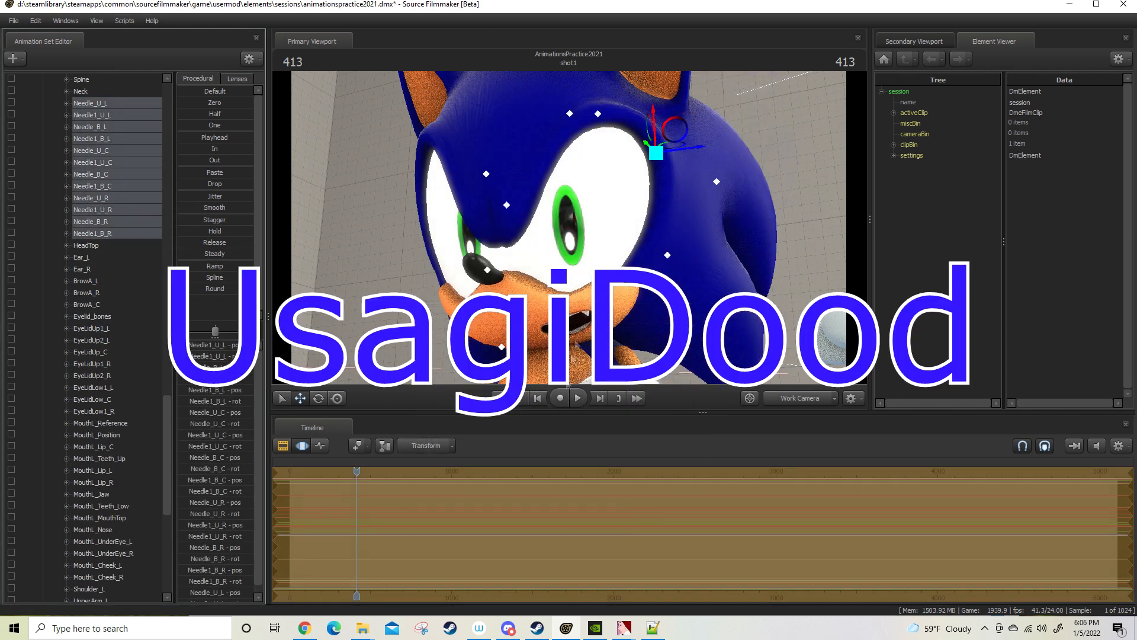
left_click_drag(659, 301, 669, 231)
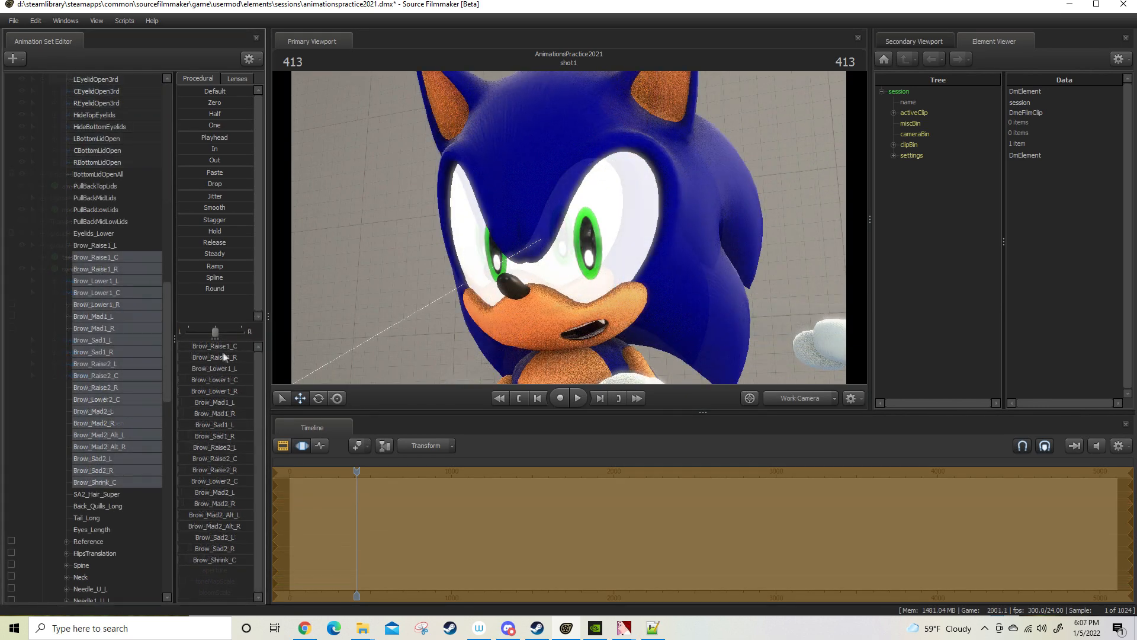
- Try raising Sonic's Brow_Raise1_C, Brow_Sad1_L, Brow_Sad1_R and Brow_Shrink_C sliders, and return them to minimum
left_click(98, 245, "ctrl")
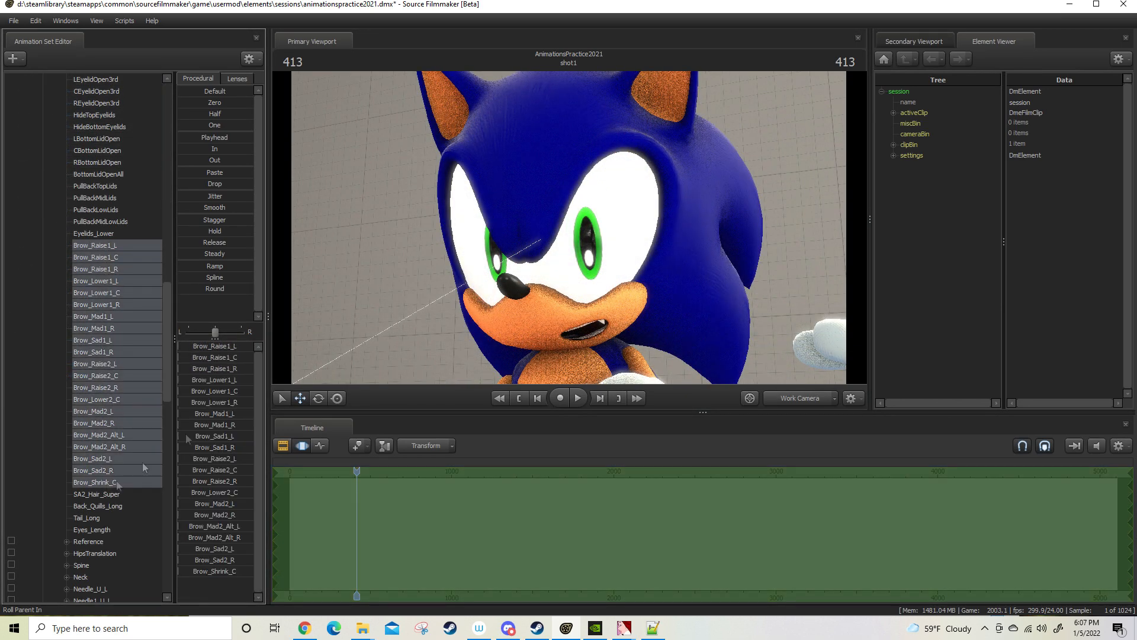
left_click(230, 356)
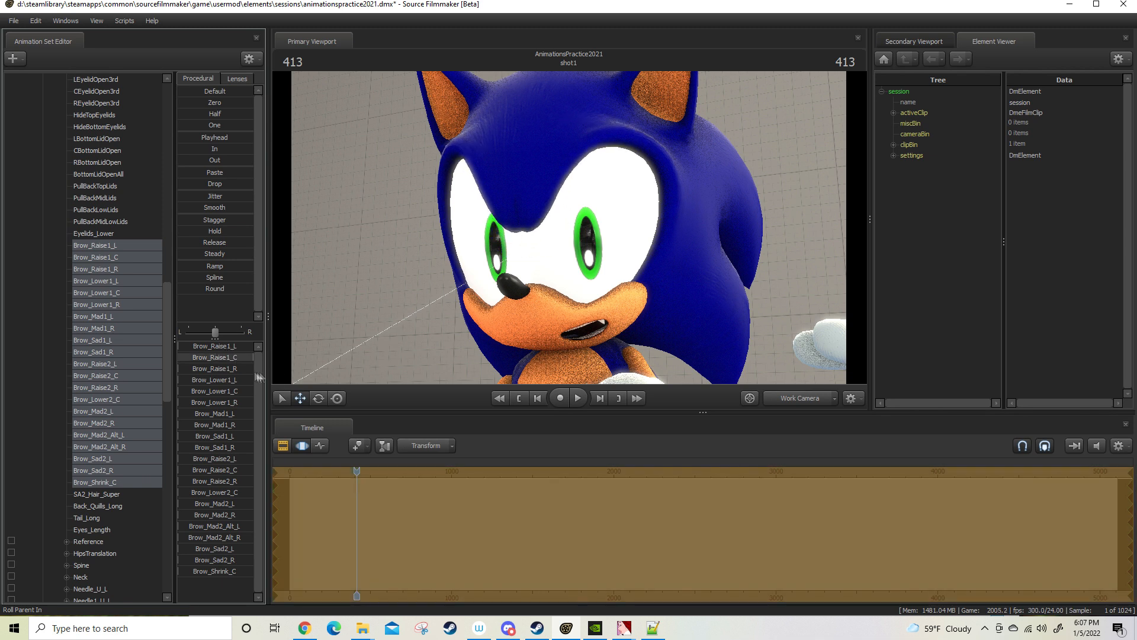
left_click_drag(223, 436, 260, 453)
left_click(233, 572)
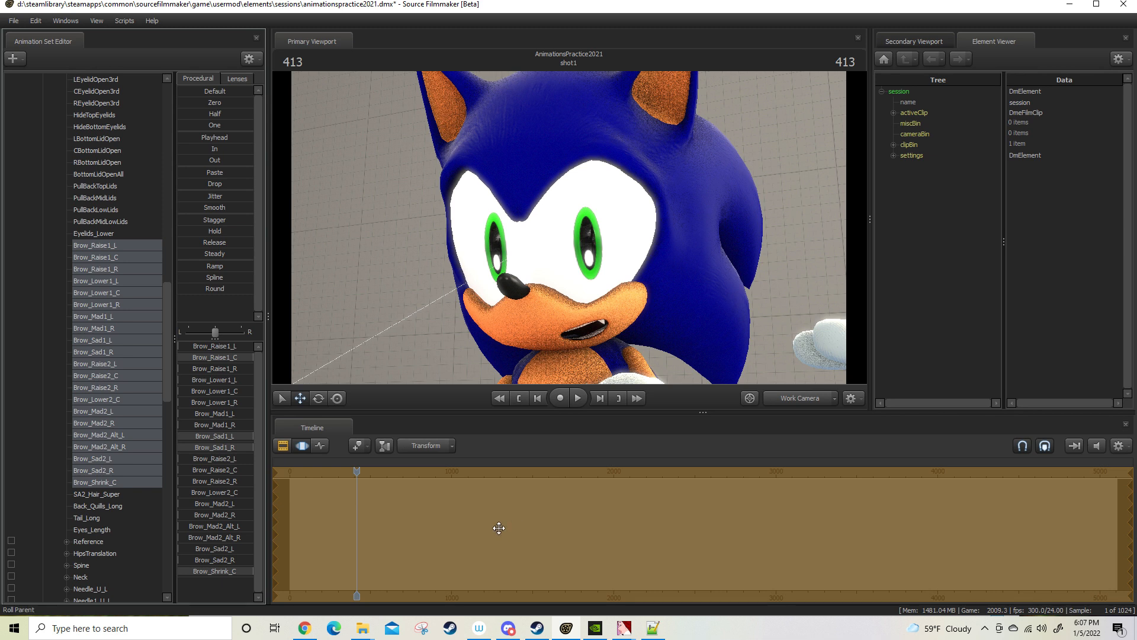
left_click_drag(244, 572, 184, 573)
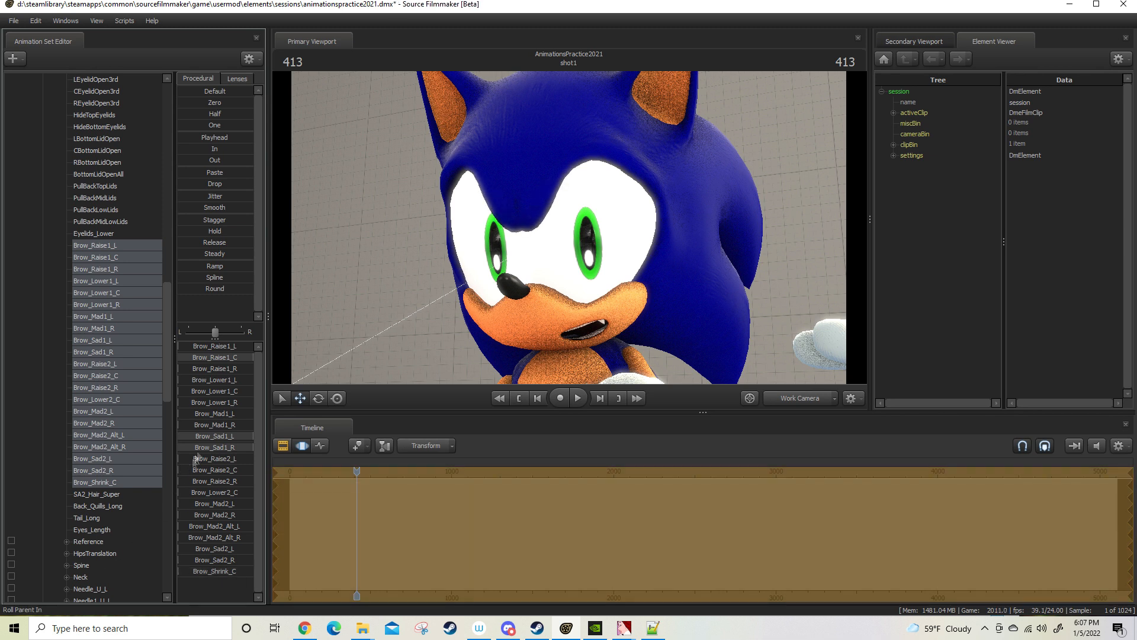
left_click_drag(231, 438, 181, 447)
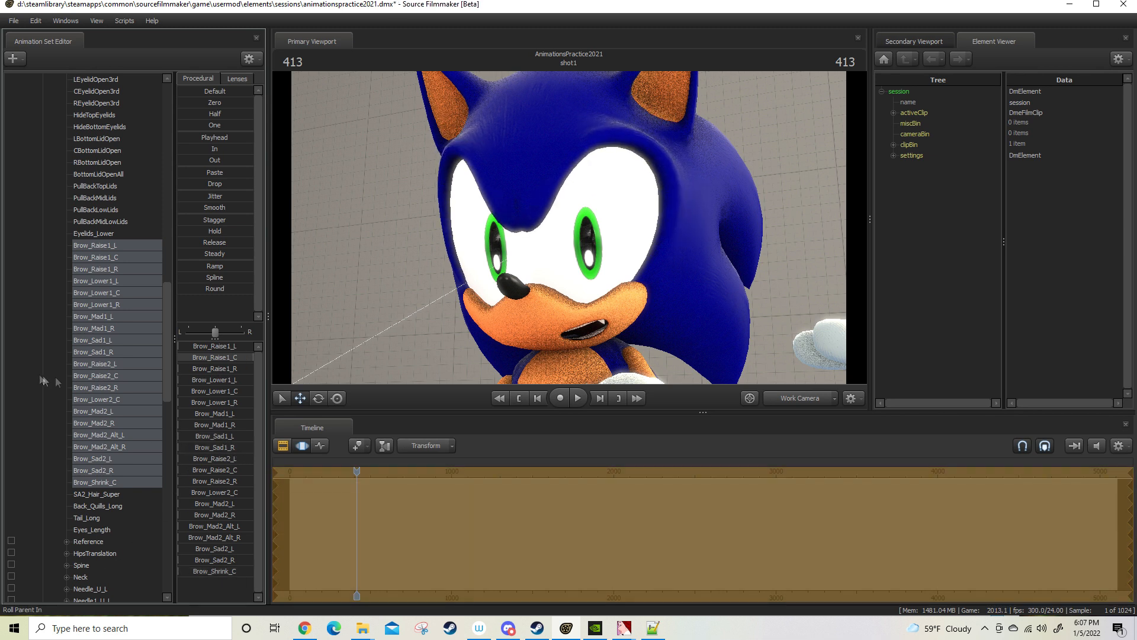
left_click_drag(231, 358, 184, 358)
- Try an angry brow by raising Sonic's Brow_Mad2_Alt_L and Brow_Mad2_Alt_R sliders, and lower both back to minimum
left_click_drag(196, 504, 118, 528)
left_click_drag(199, 525, 331, 531)
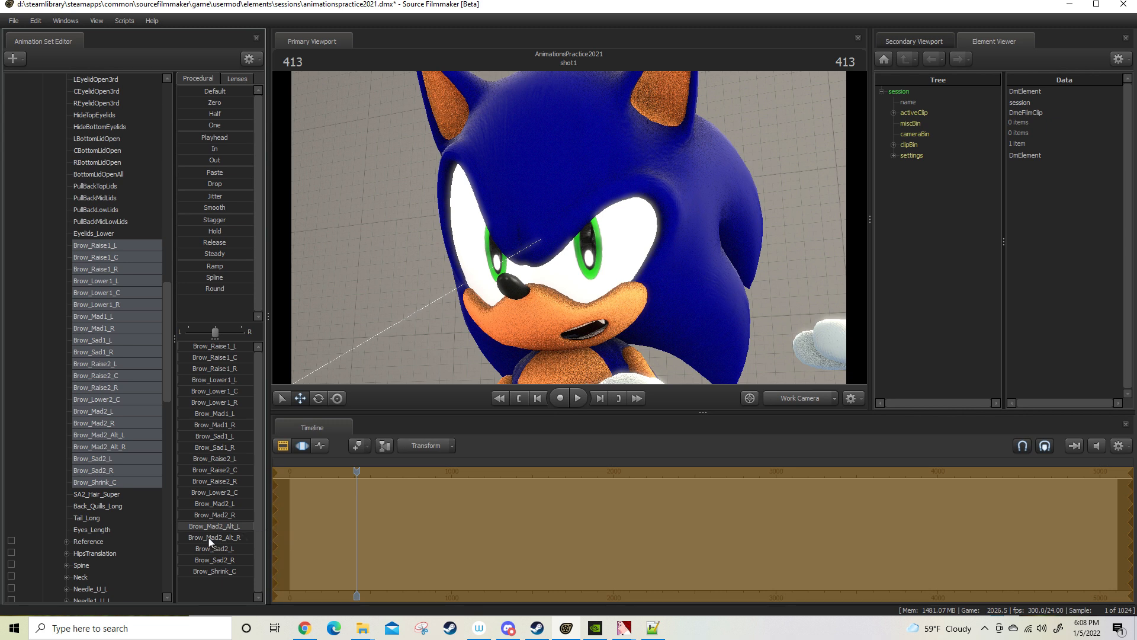
left_click_drag(210, 538, 556, 504)
left_click_drag(241, 569, 45, 541)
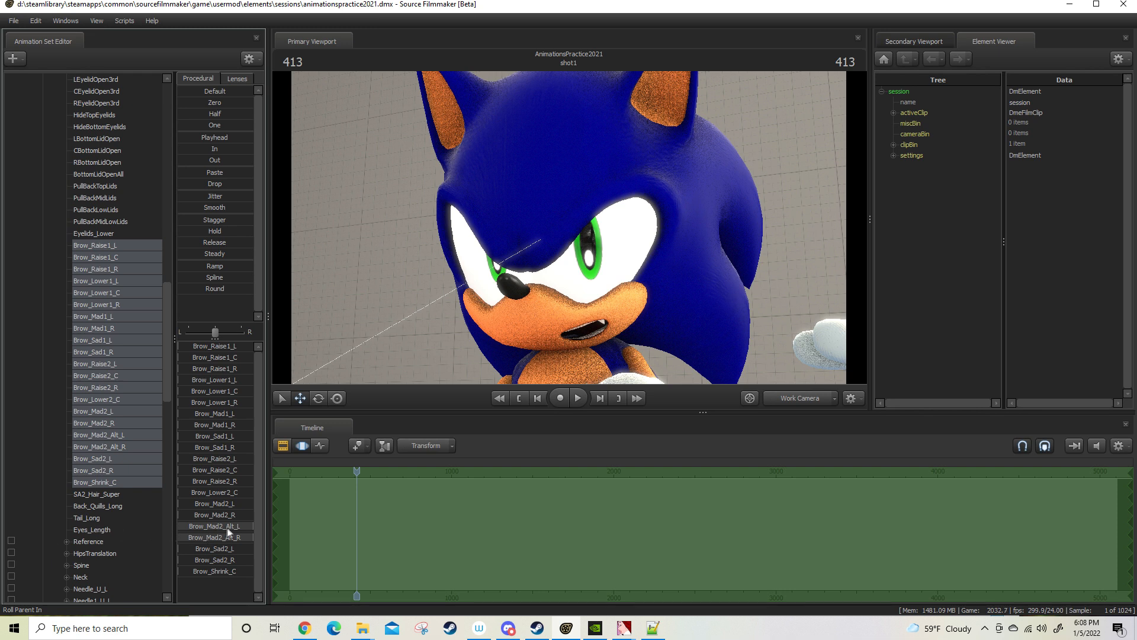
left_click_drag(226, 528, 177, 537)
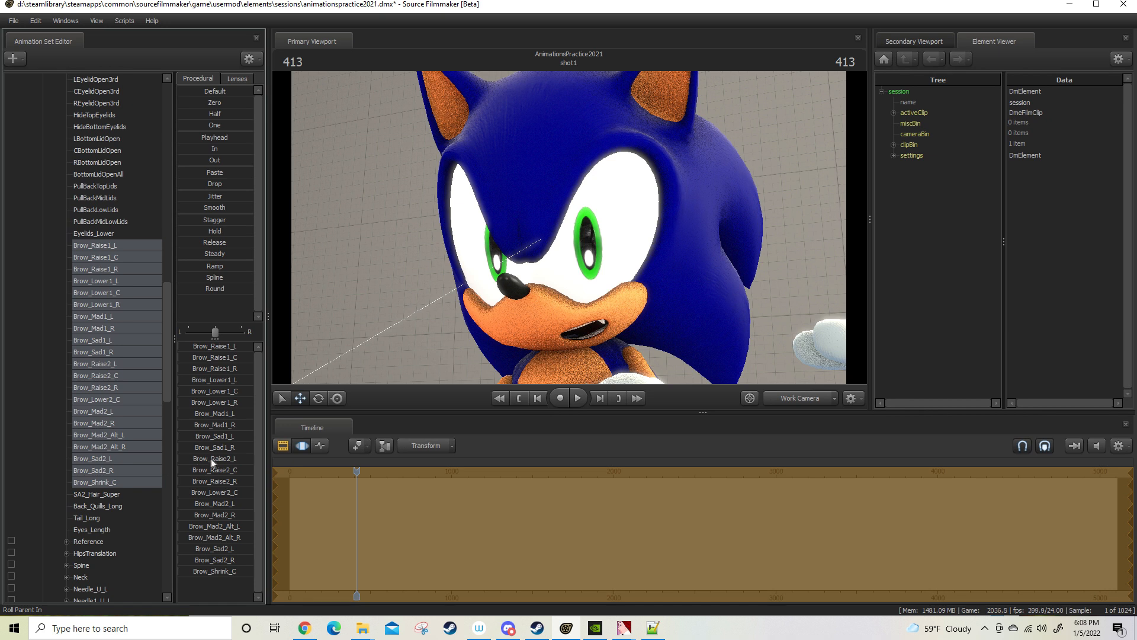
- Apply the Default preset fully to Sonic's eyelid sliders from LEyelidOpen1st to PullBackMidLowLids to close his eyes, and save the session
left_click(106, 245)
scroll(107, 261, "up", 3)
left_click(110, 149, "shift")
scroll(123, 393, "up", 2)
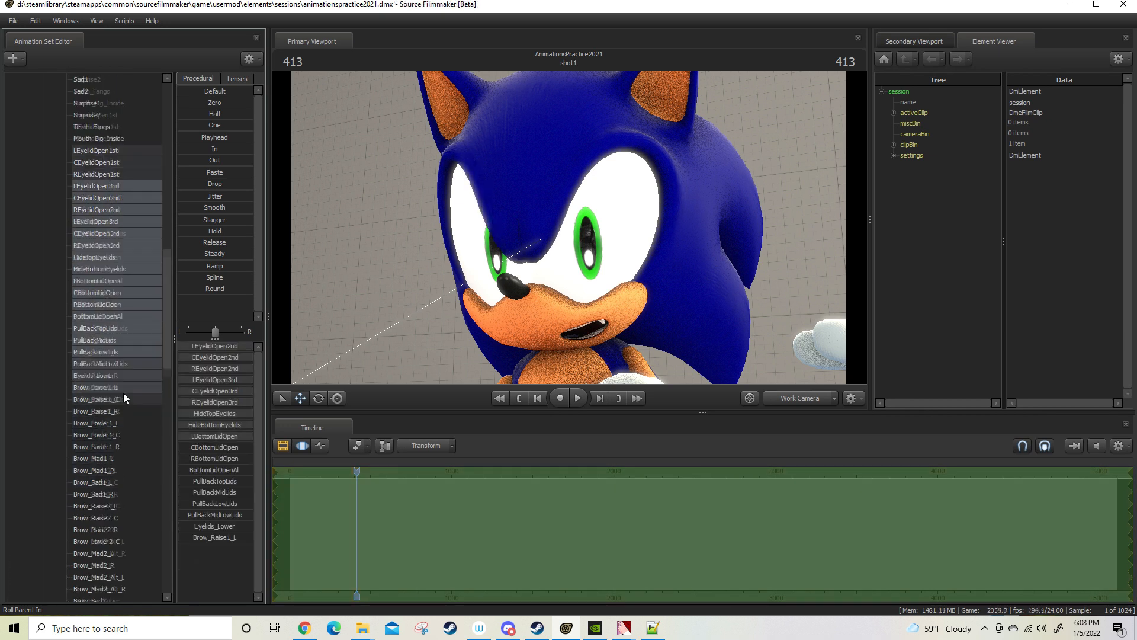
left_click(96, 174)
left_click(102, 186)
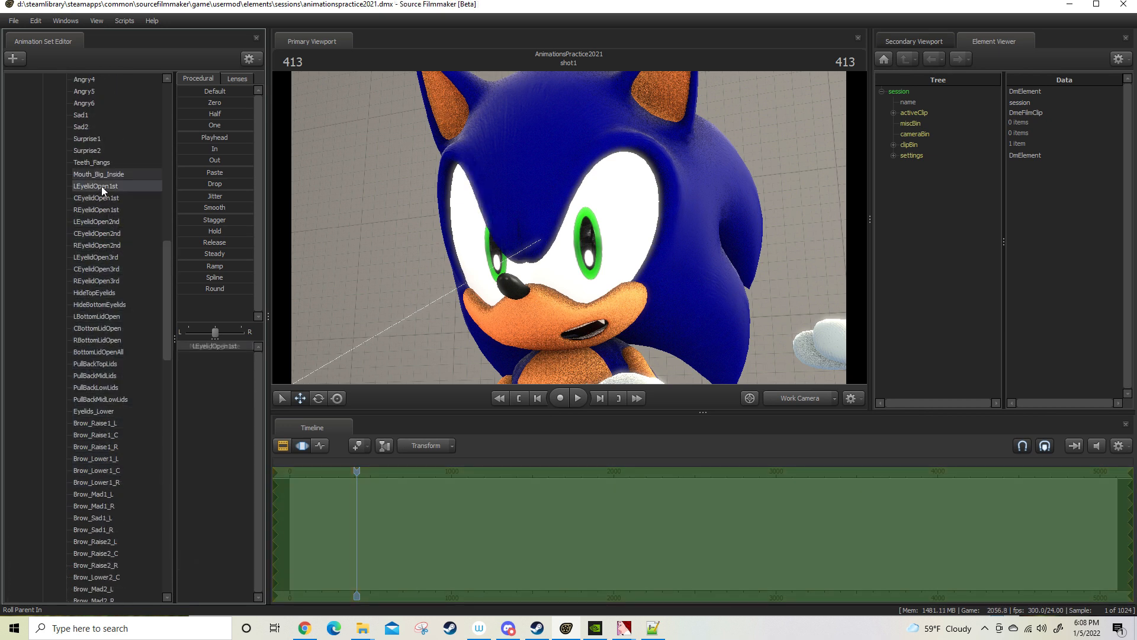
left_click(143, 399, "shift")
left_click_drag(193, 91, 254, 91)
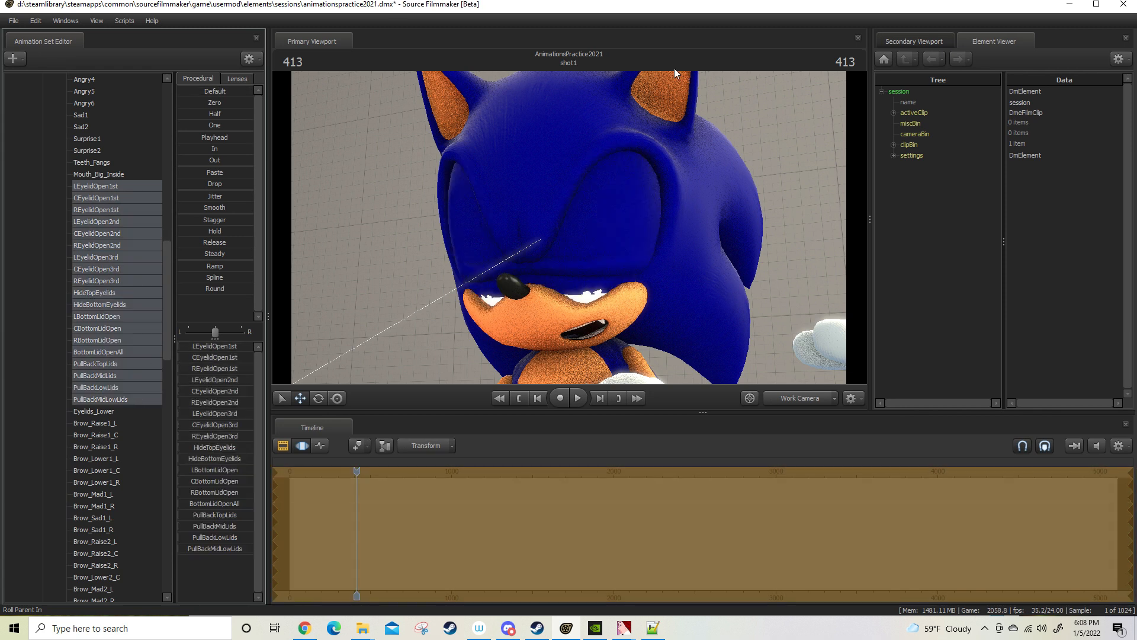
key("ctrl+s")
- Raise Sonic's Eyelids_Lower slider until the white gaps beneath his closed eyelids are covered, and save the session
left_click(143, 413)
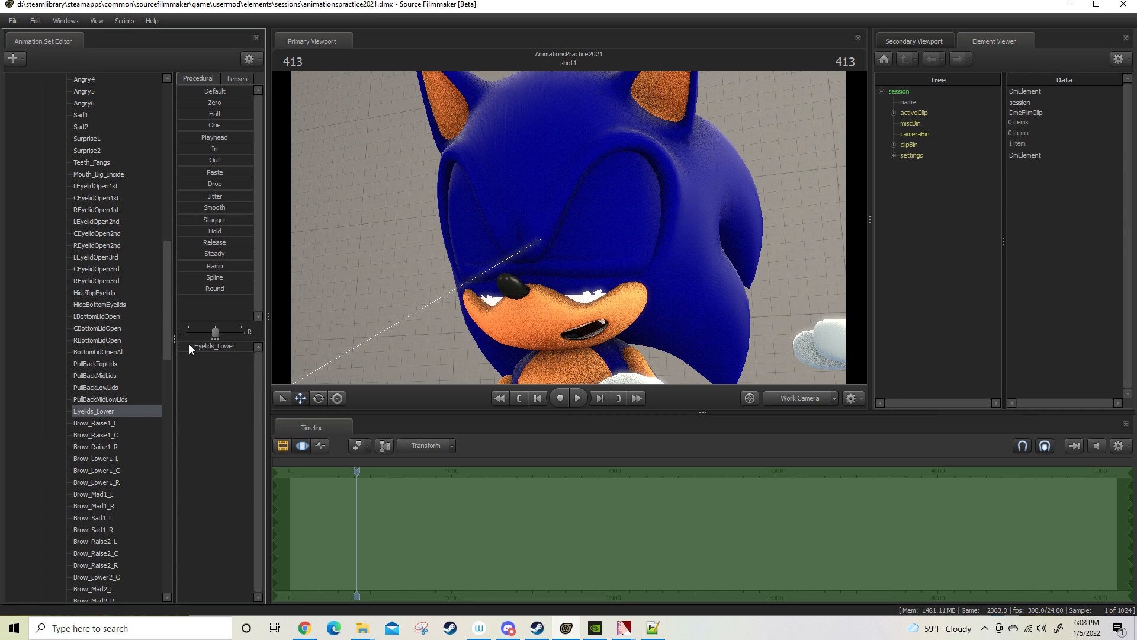
left_click_drag(189, 347, 214, 347)
key("ctrl+s")
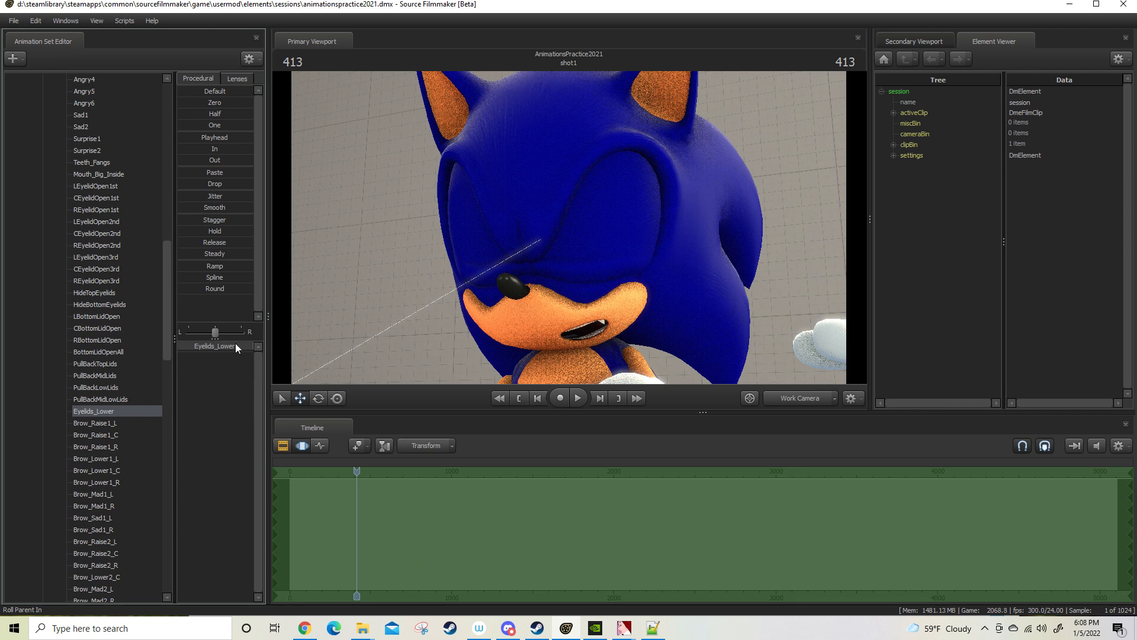
- Change the viewport to camera1 and move that camera back to frame Sonic, Super Sonic and Shadow together on the platform
left_click(788, 399)
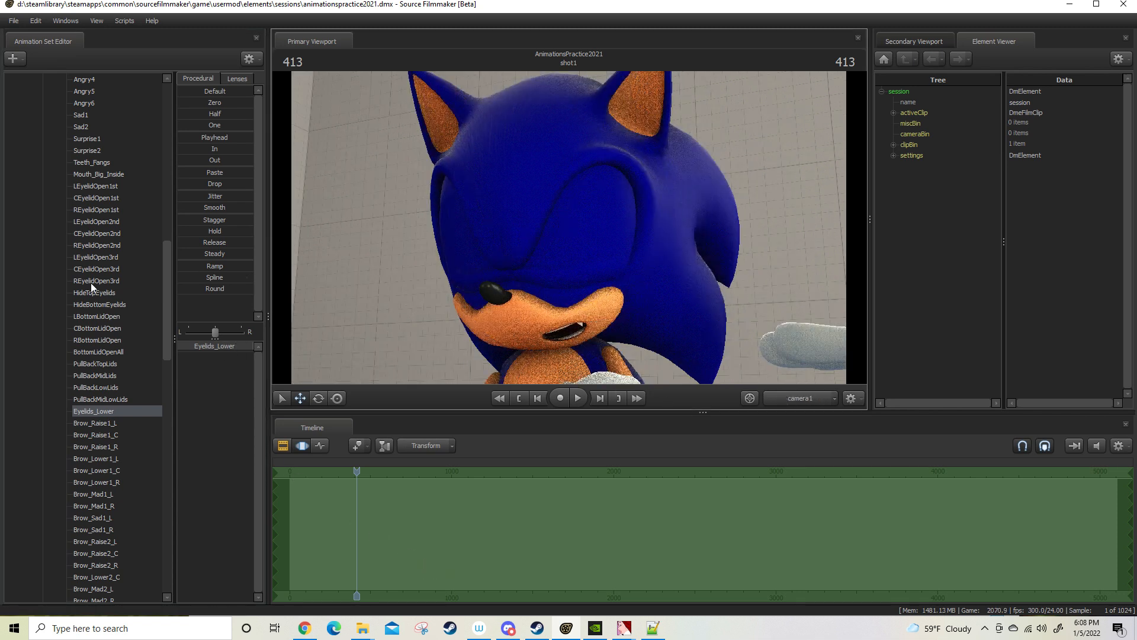
scroll(98, 284, "up", 15)
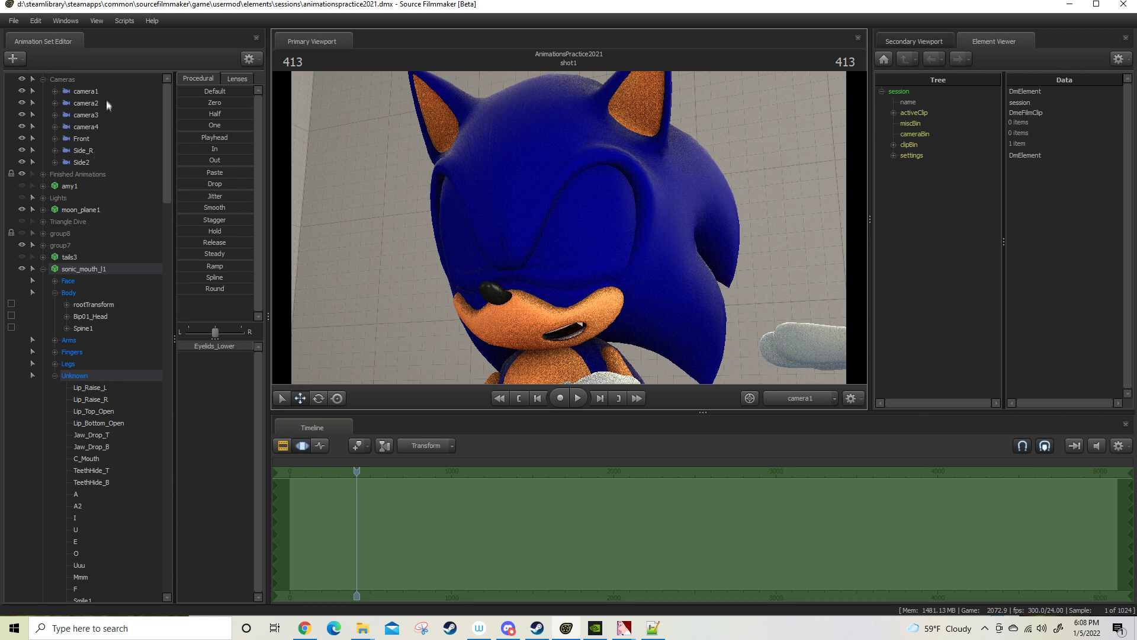
key("s")
left_click_drag(581, 184, 569, 226)
key("d")
key("a")
key("w")
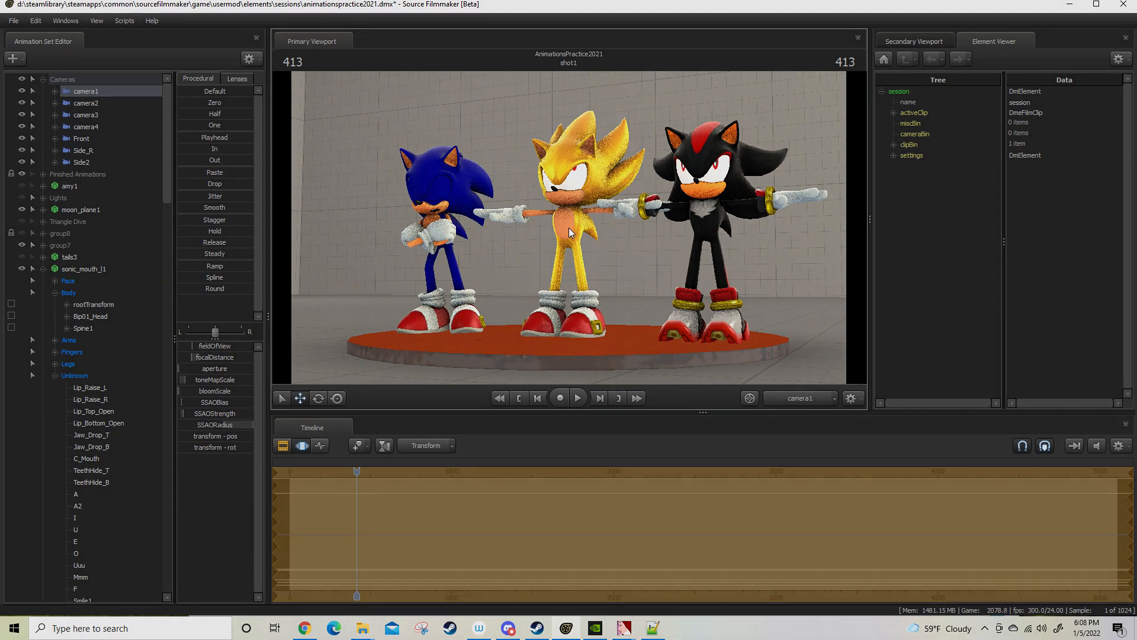